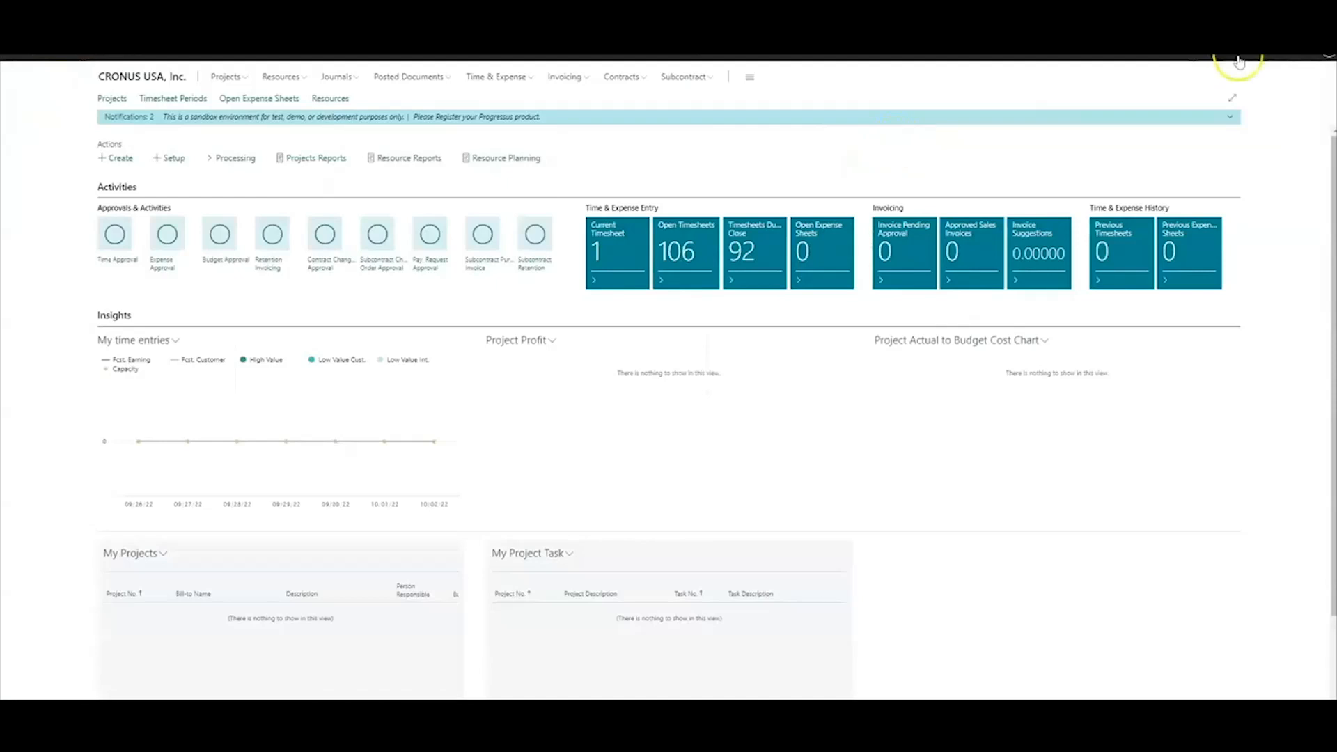
Find Exchange Accounts via Tell me and confirm ADMIN's User Setup resource code is SAL EX WK
click(1240, 58)
text(exchange ac)
text(c)
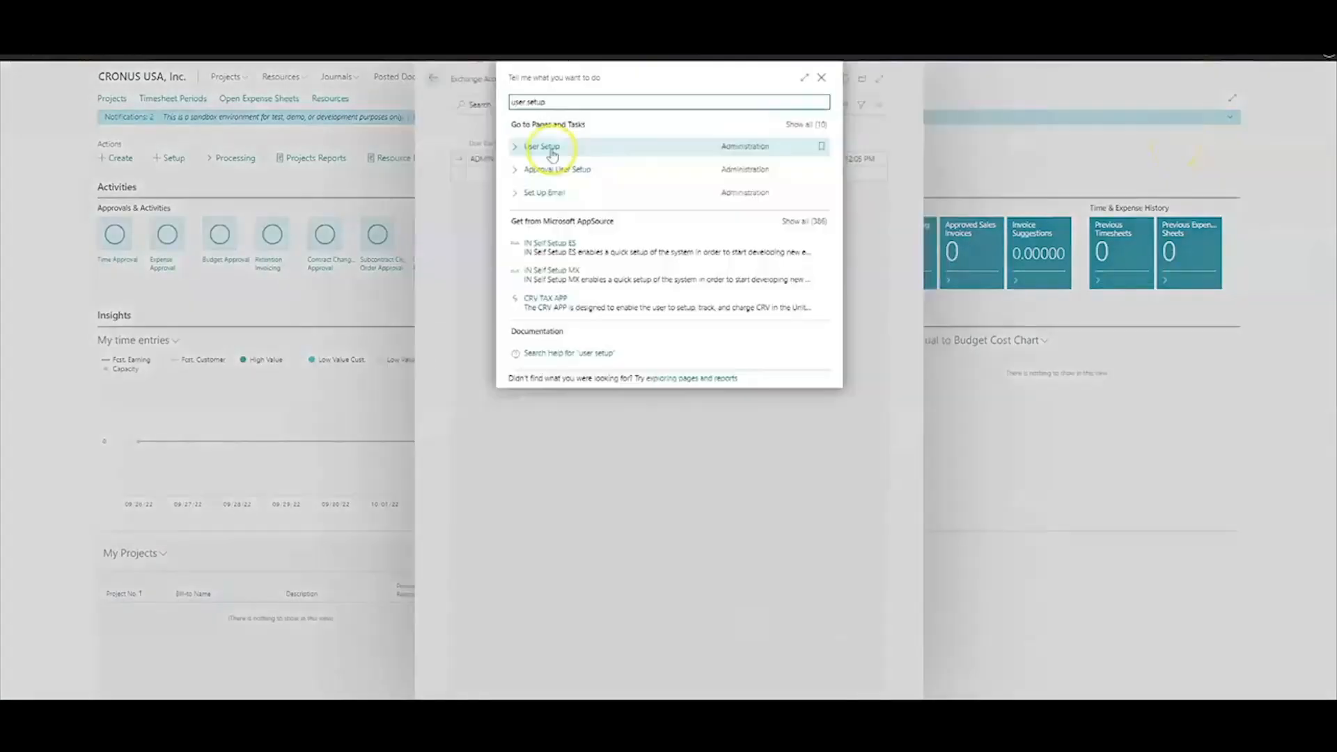
click(551, 148)
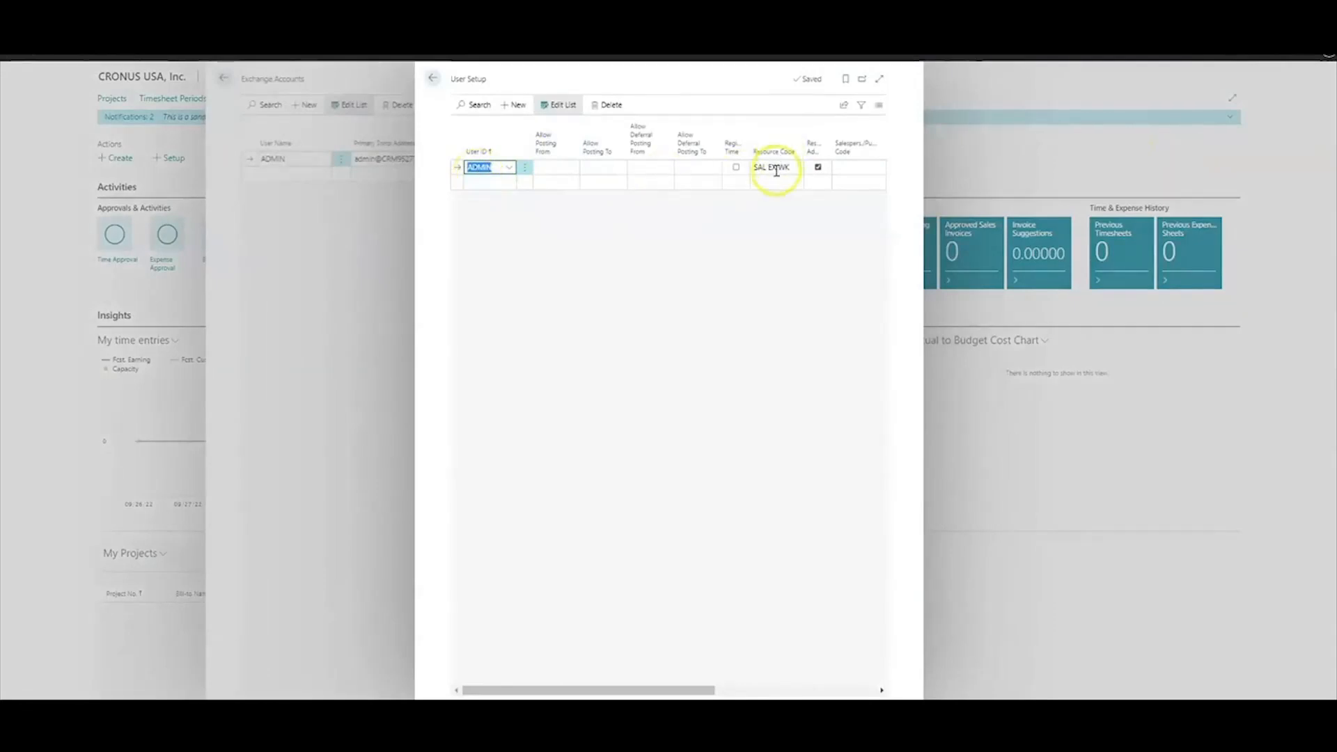
click(433, 77)
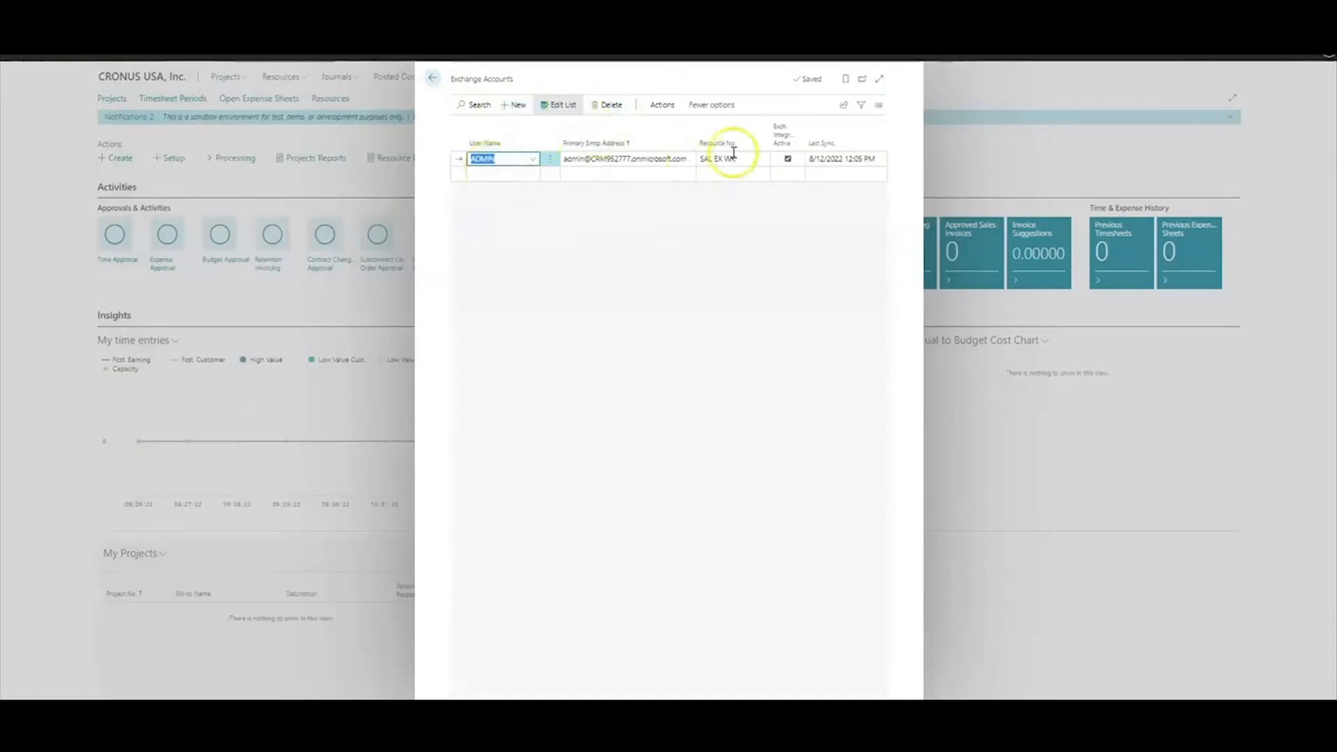
Run Sync. Calendar from Exchange for resource SAL EX WK and user ADMIN, then return to the role center
click(662, 105)
click(523, 130)
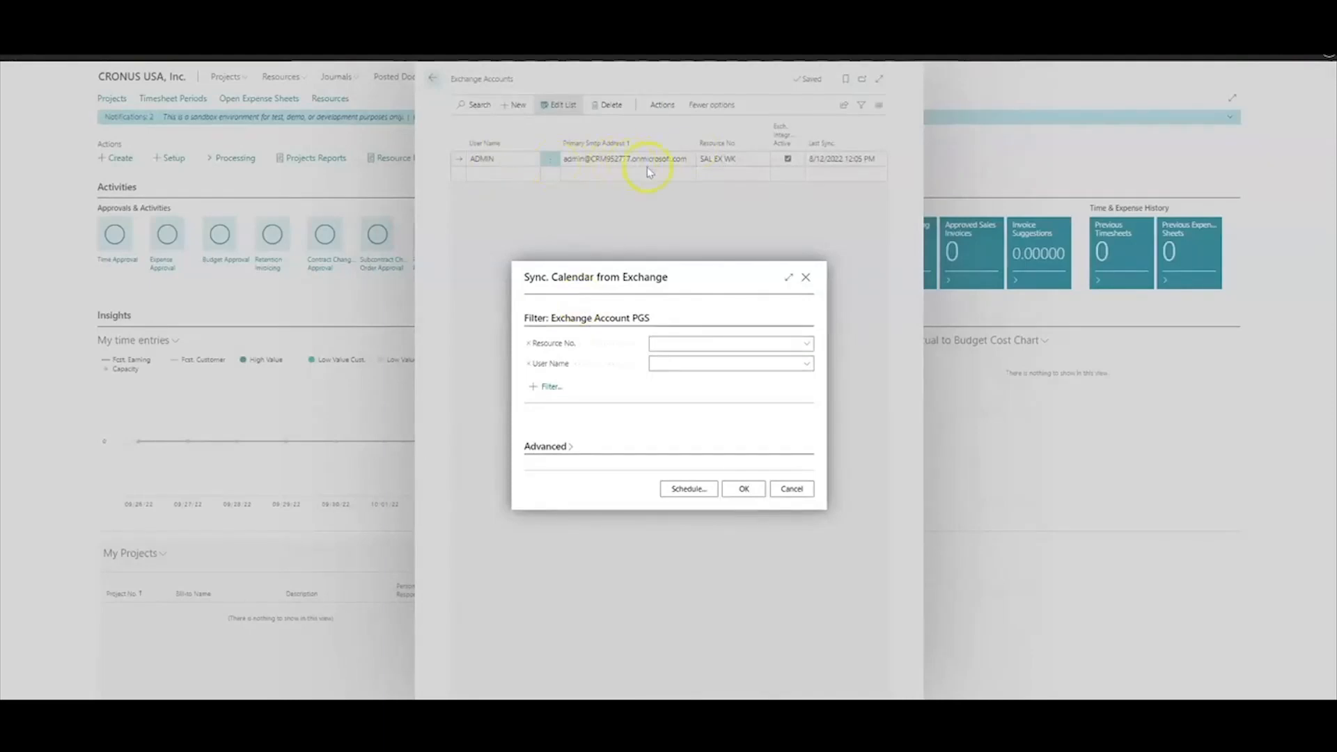
click(697, 344)
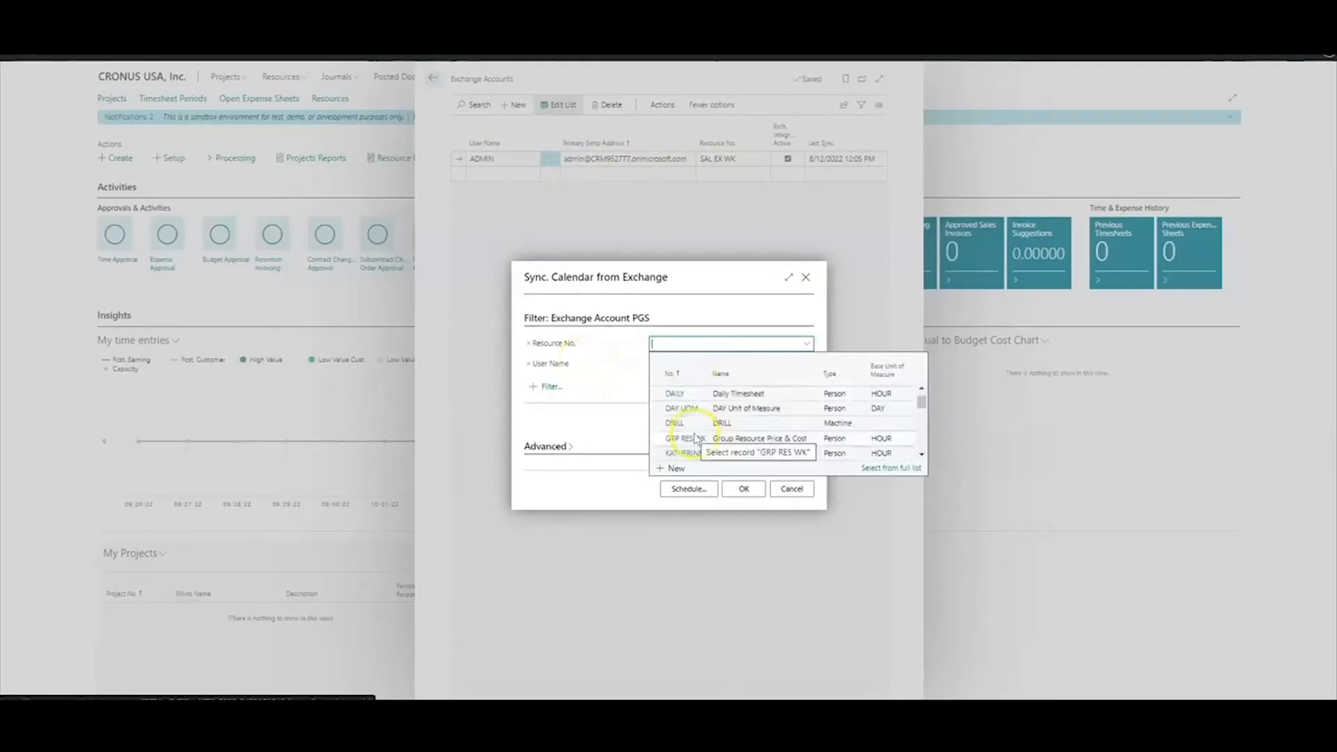
text(sal ex wk)
click(685, 407)
click(682, 365)
click(731, 412)
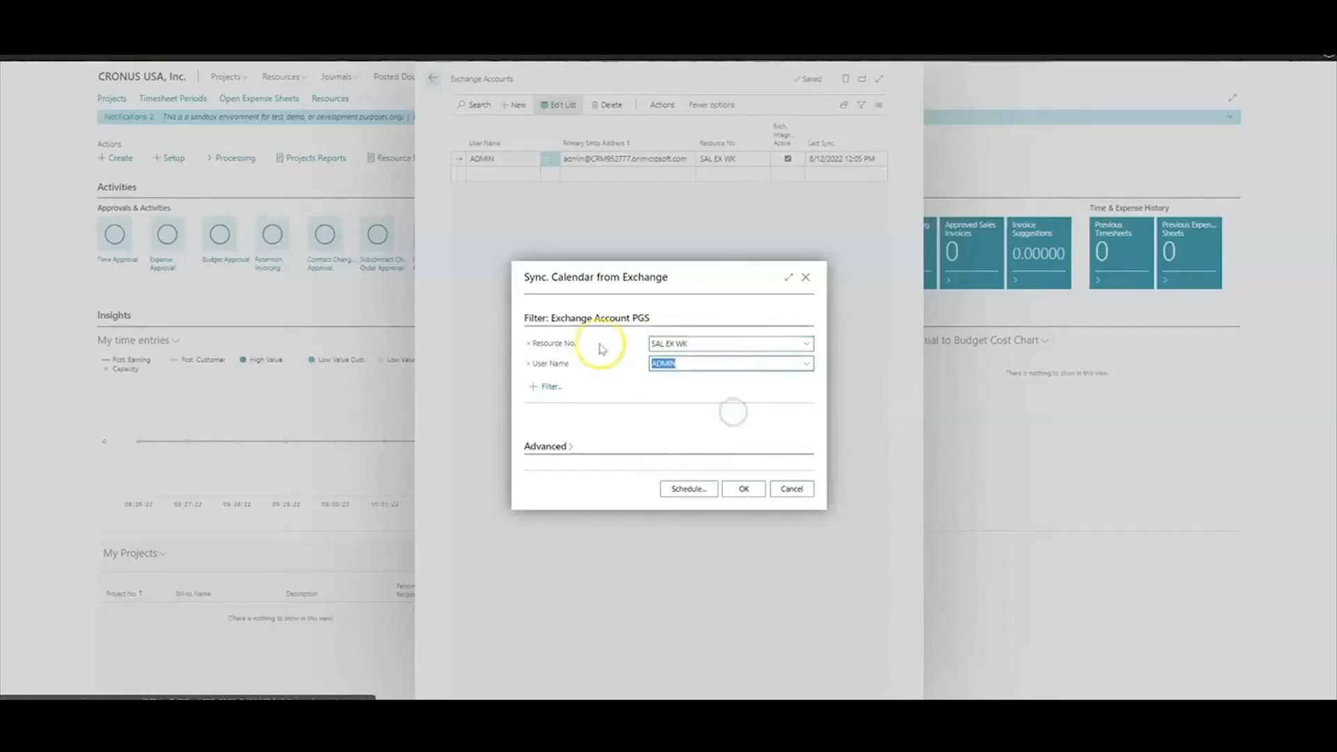
click(744, 491)
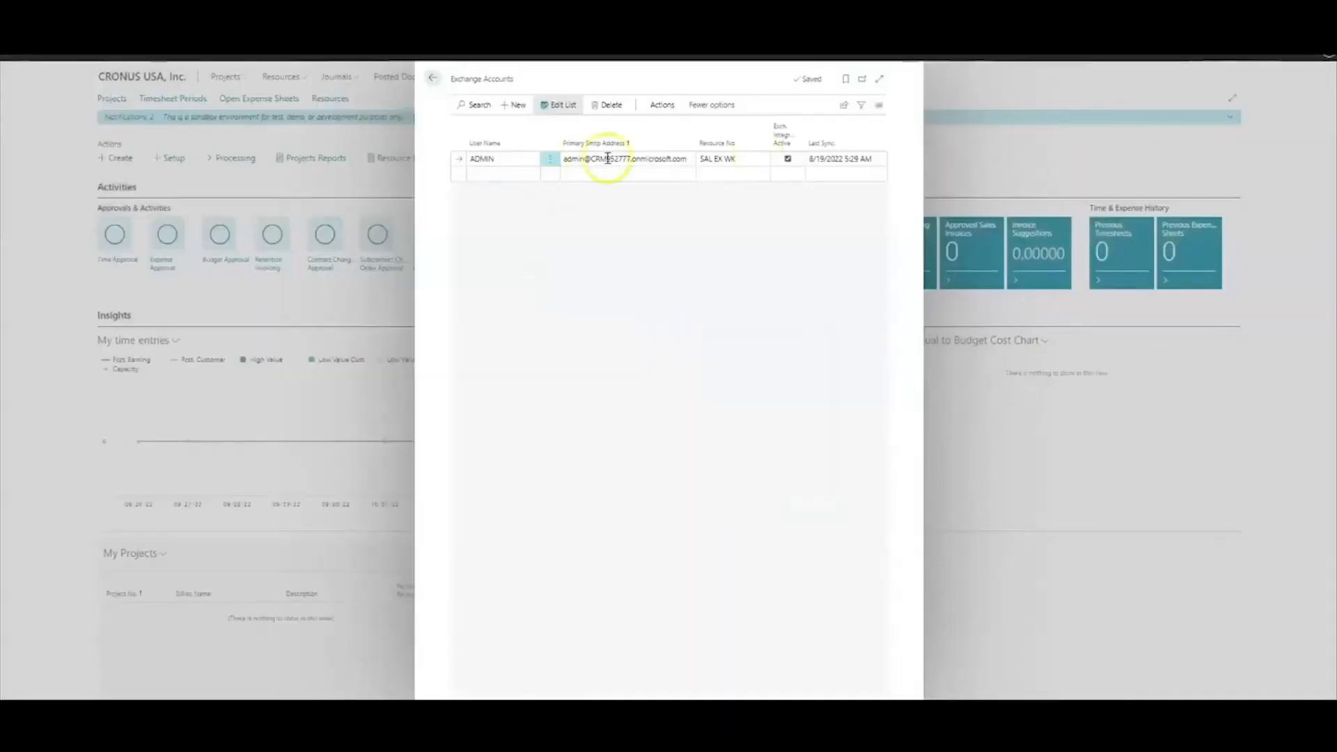
click(879, 79)
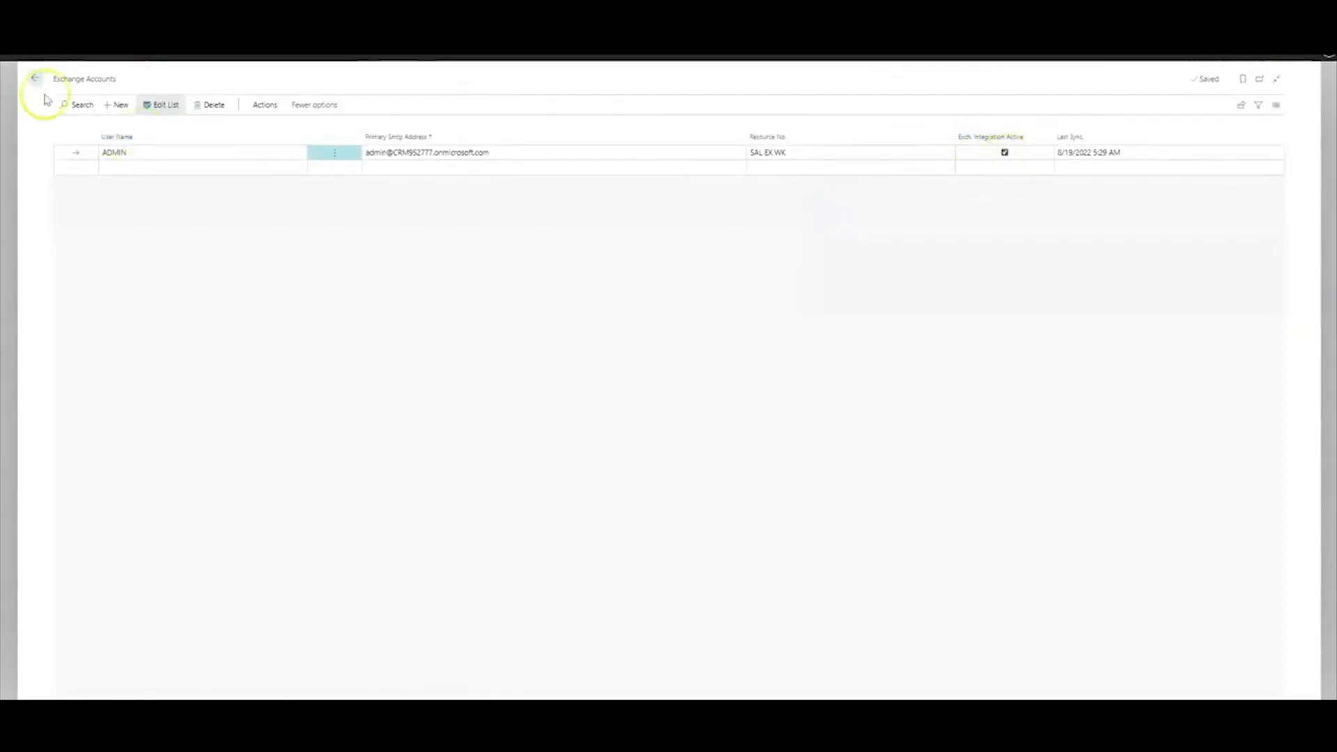
click(34, 83)
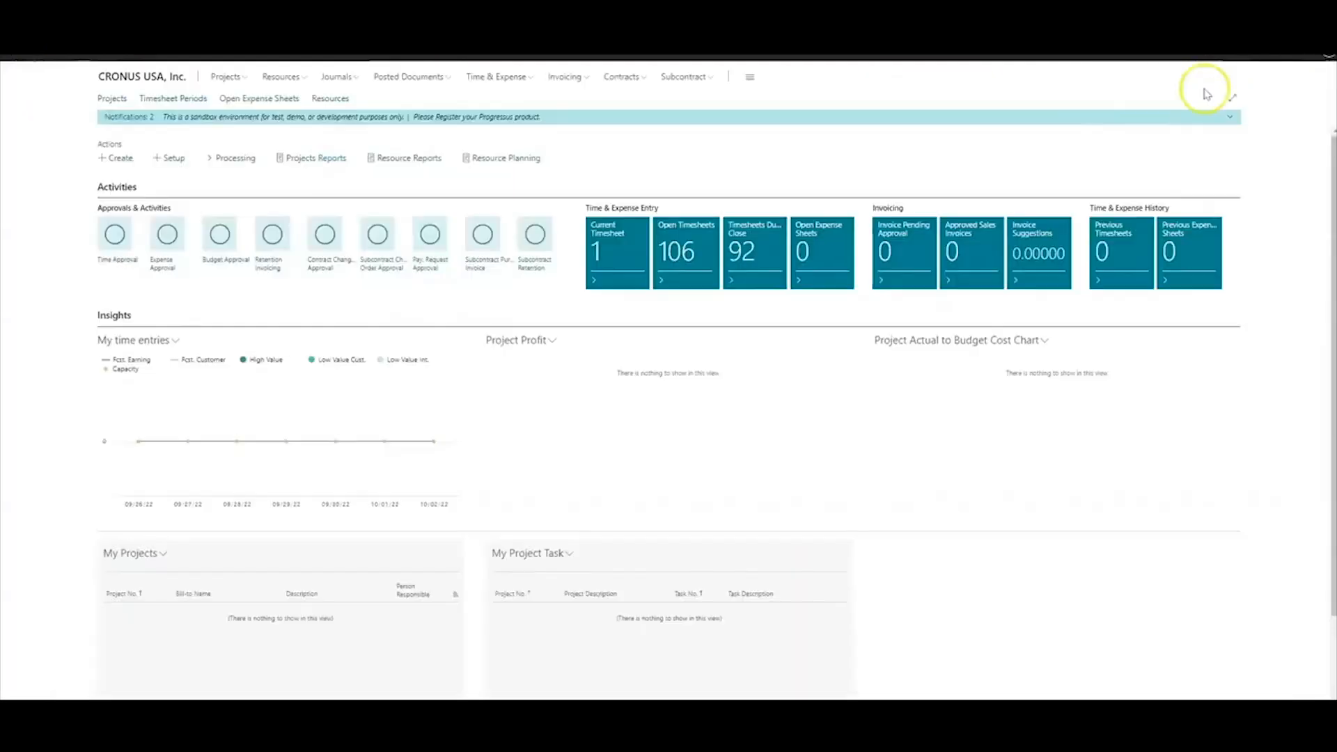
Download the Outlook Integration add-in manifest from the Outlook Add-in Management page
click(1228, 57)
text(Outlook add)
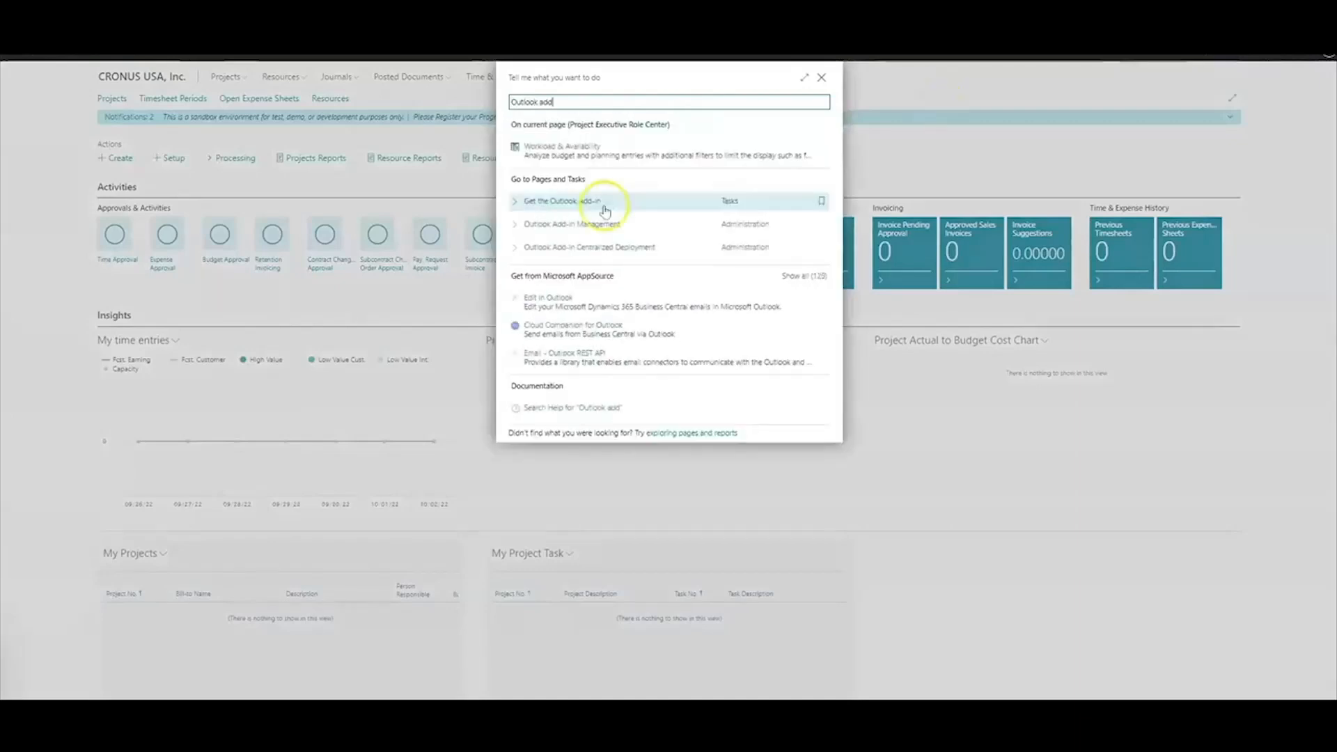
click(587, 197)
click(550, 167)
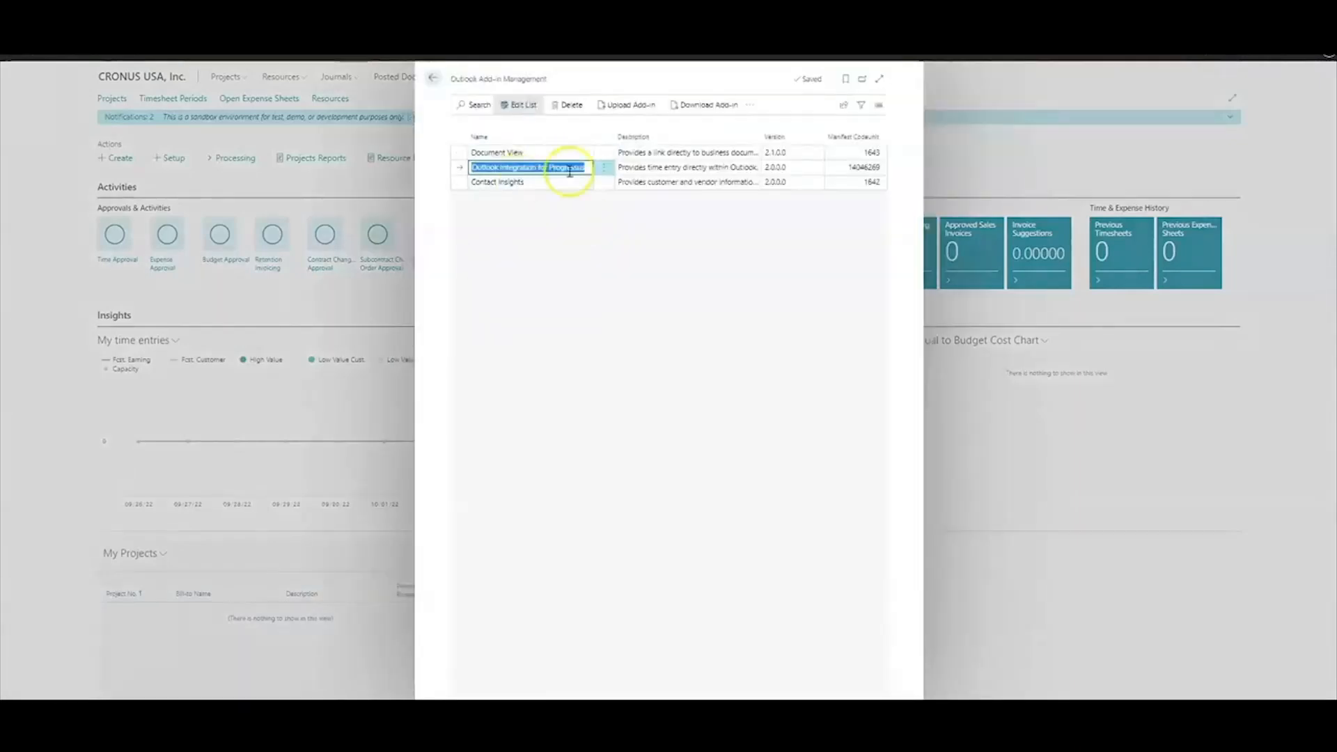
click(705, 105)
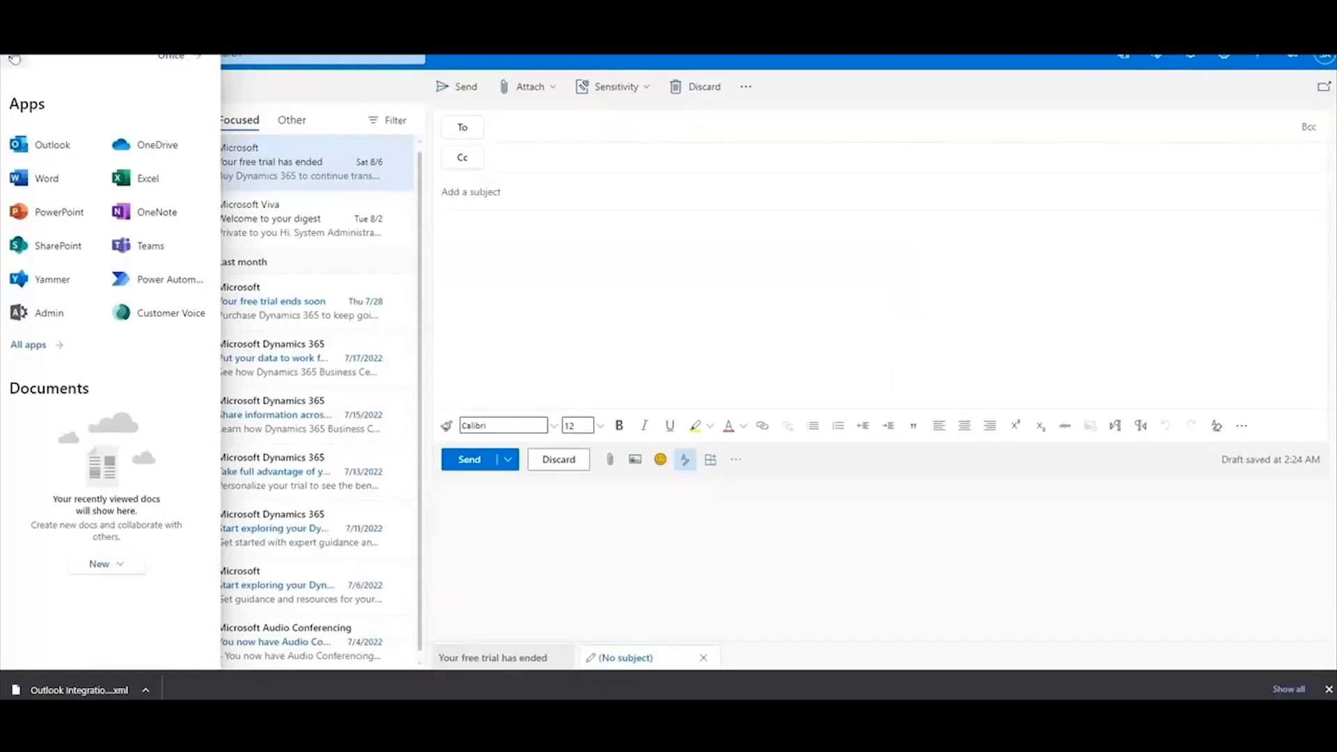
In Outlook on the web, tick Get Add-ins under Toolbar in Mail > Customize actions settings
click(53, 143)
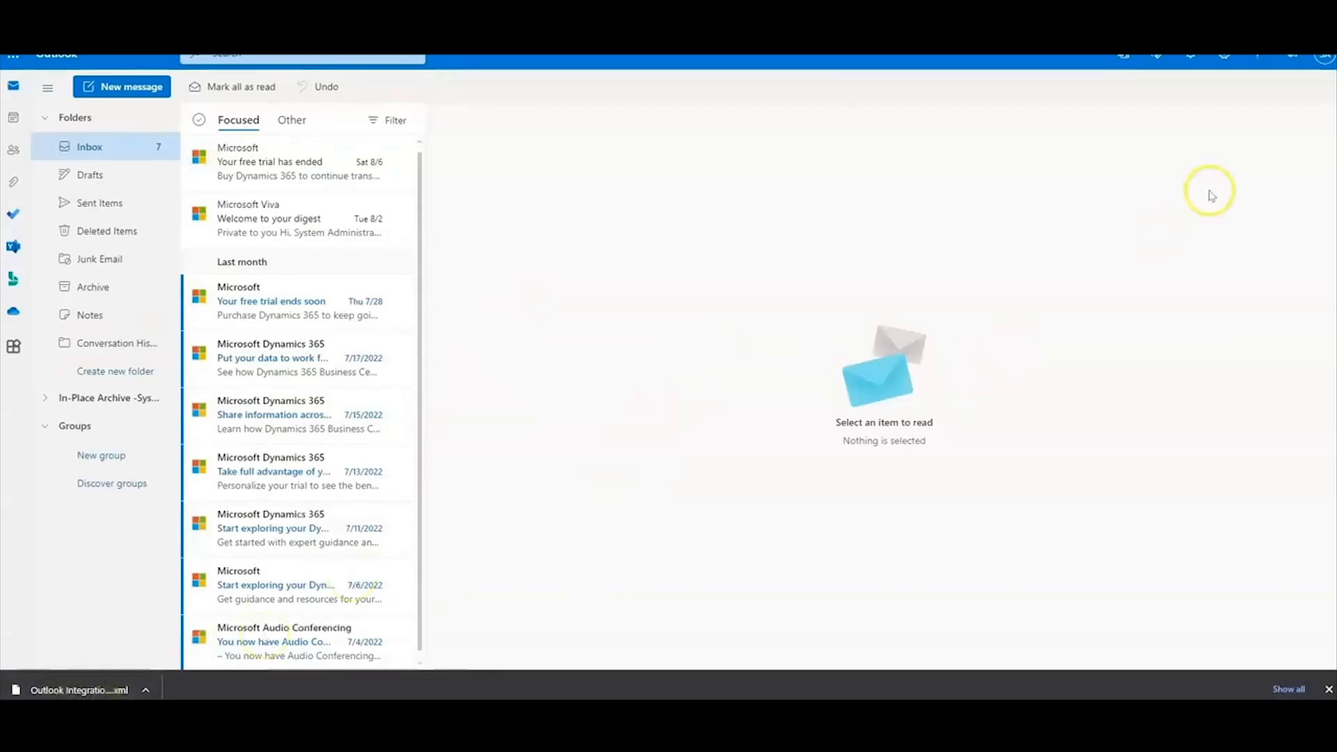
click(1223, 61)
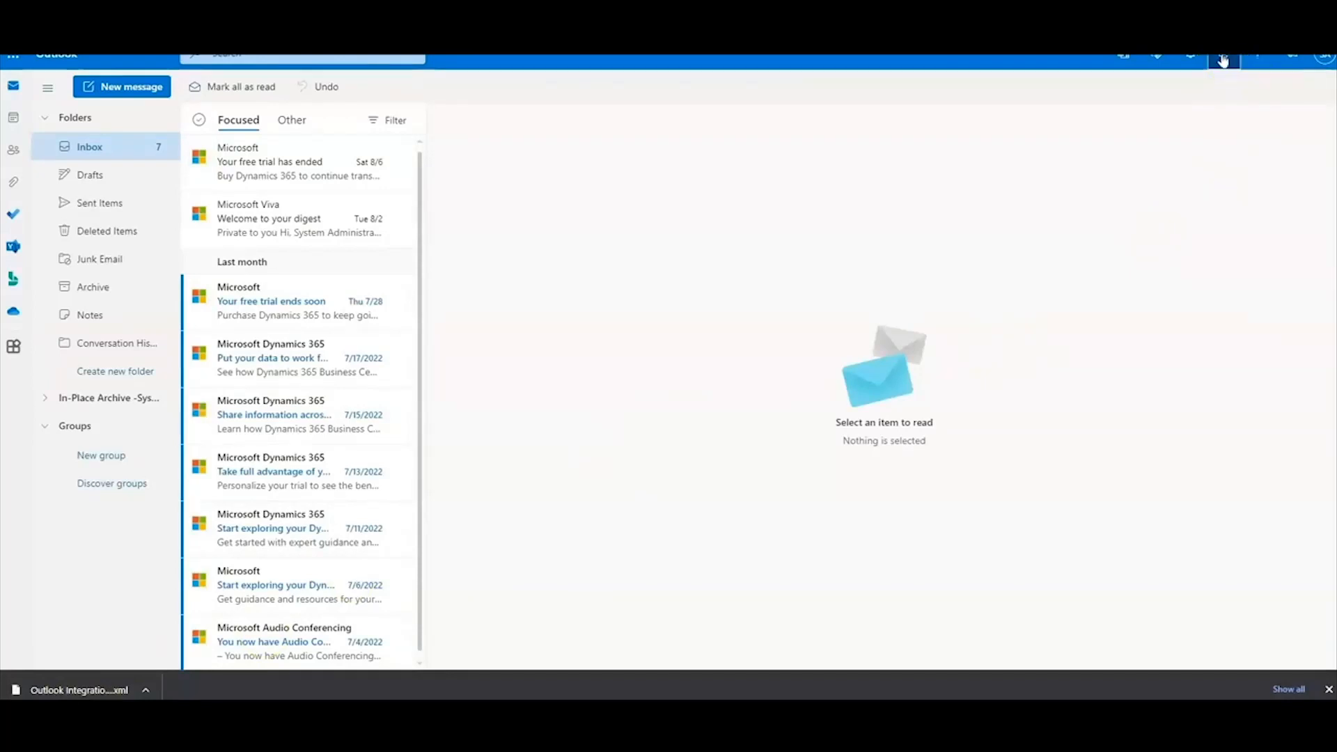
click(1194, 613)
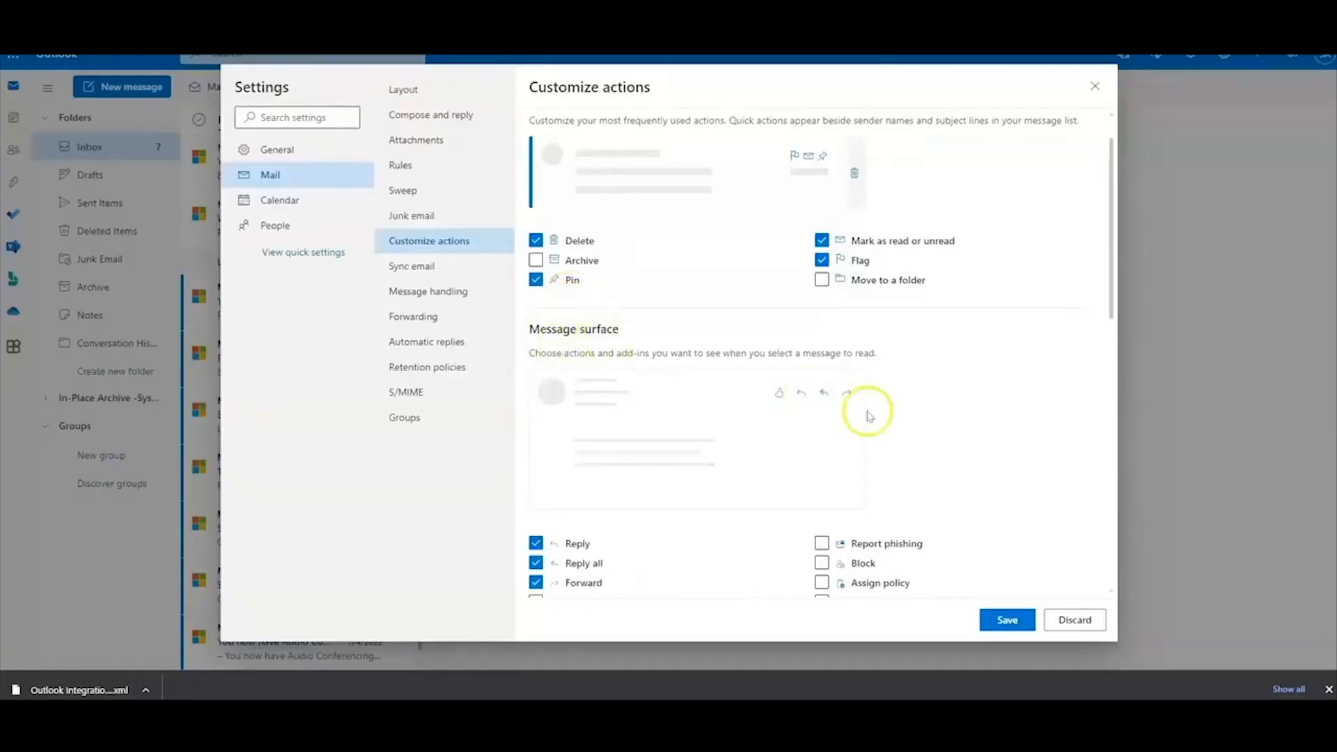
scroll(866, 411, down, 5)
scroll(851, 417, down, 4)
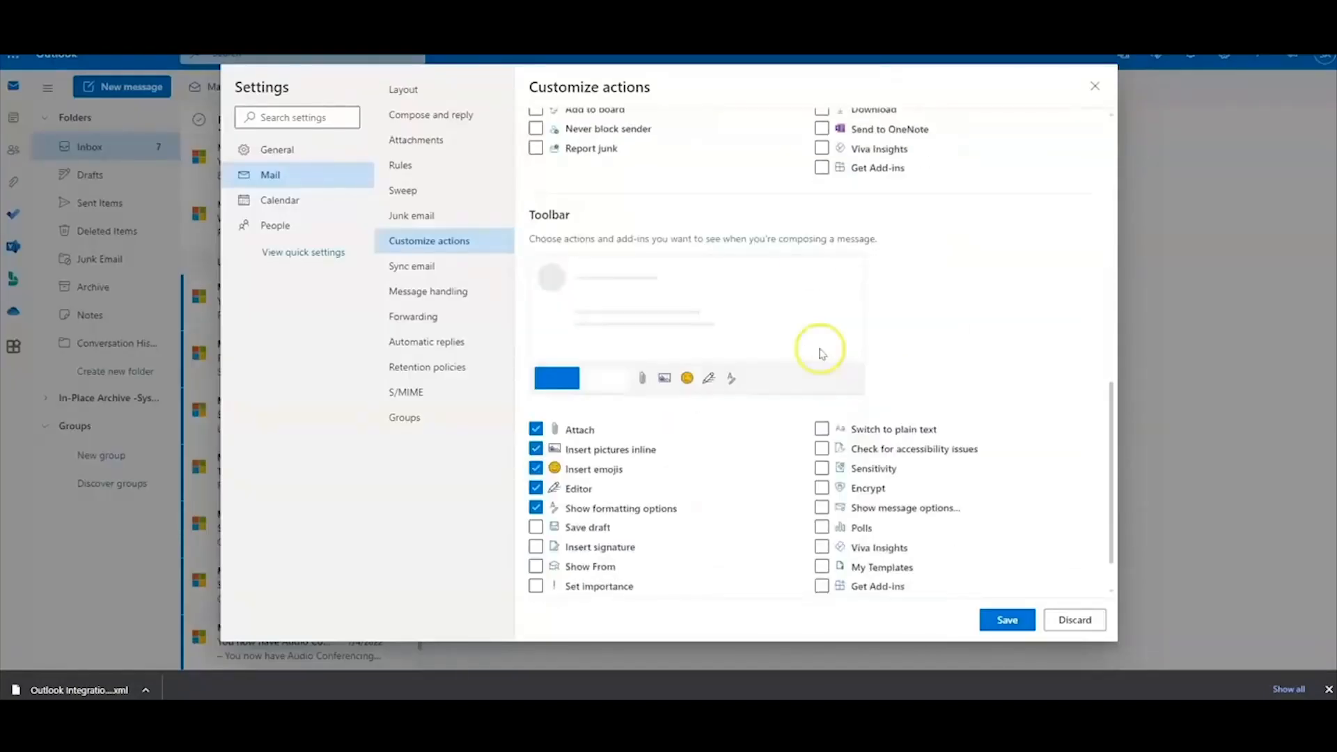
click(821, 587)
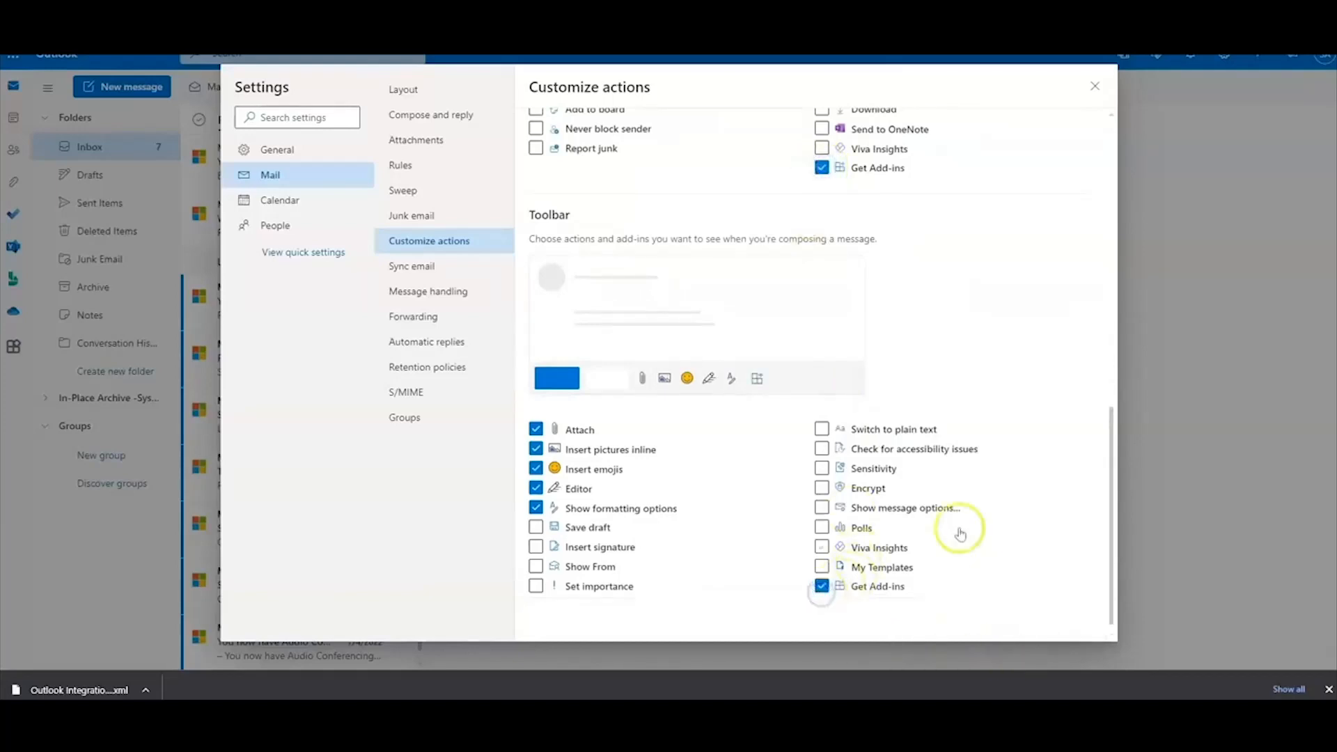
scroll(931, 508, up, 5)
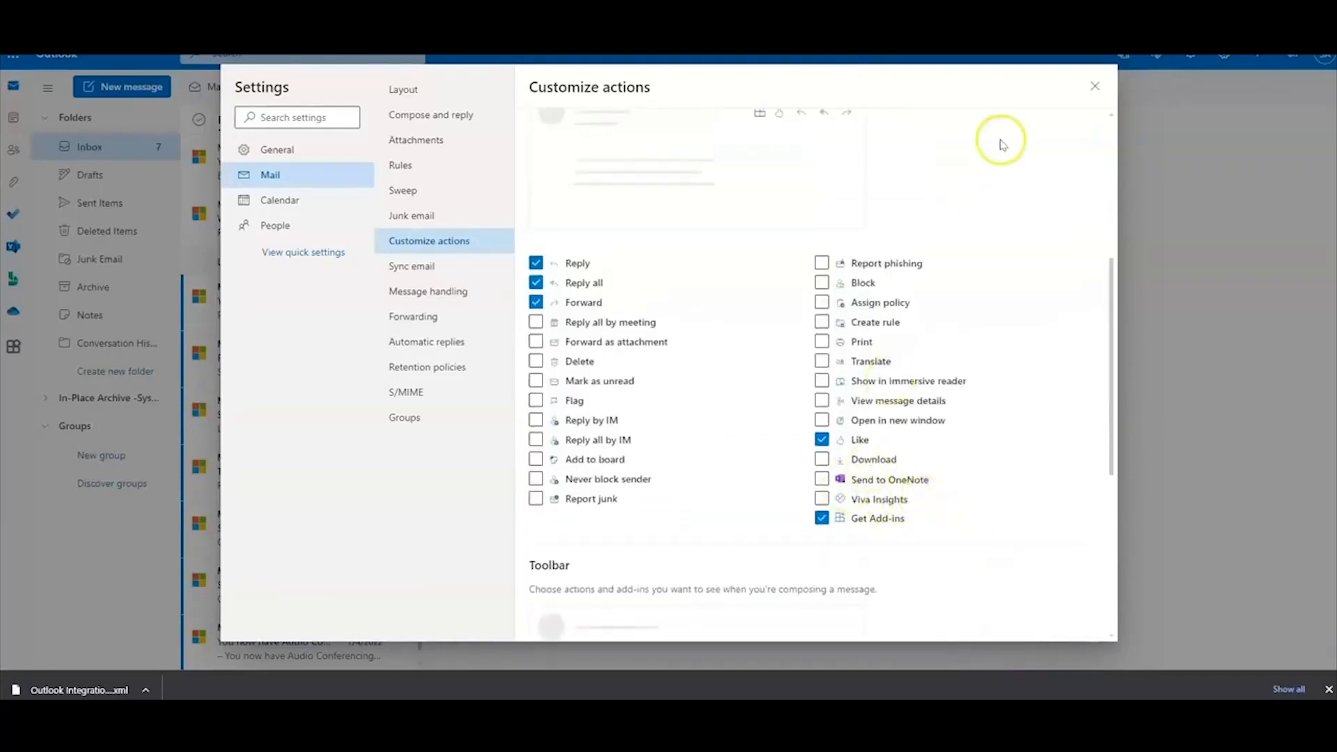
click(1095, 87)
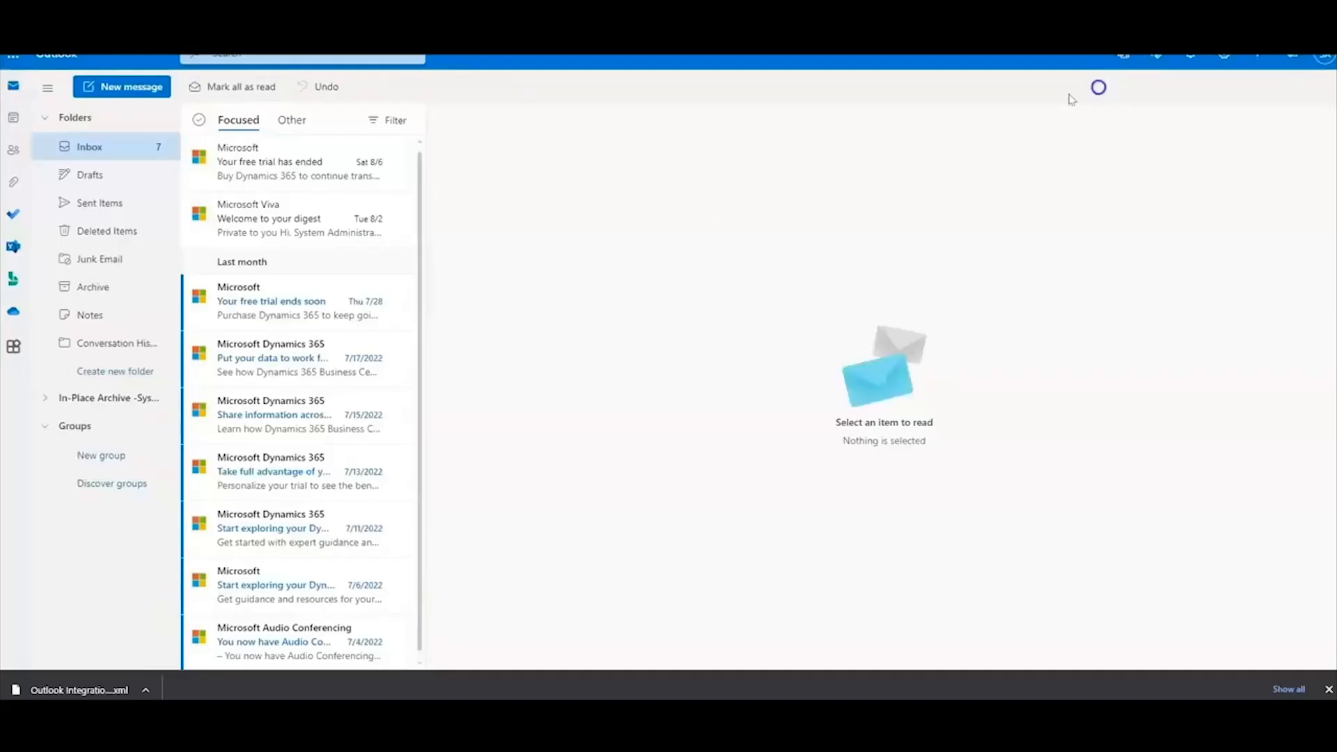
Start a blank new message draft and reveal its formatting options
click(257, 161)
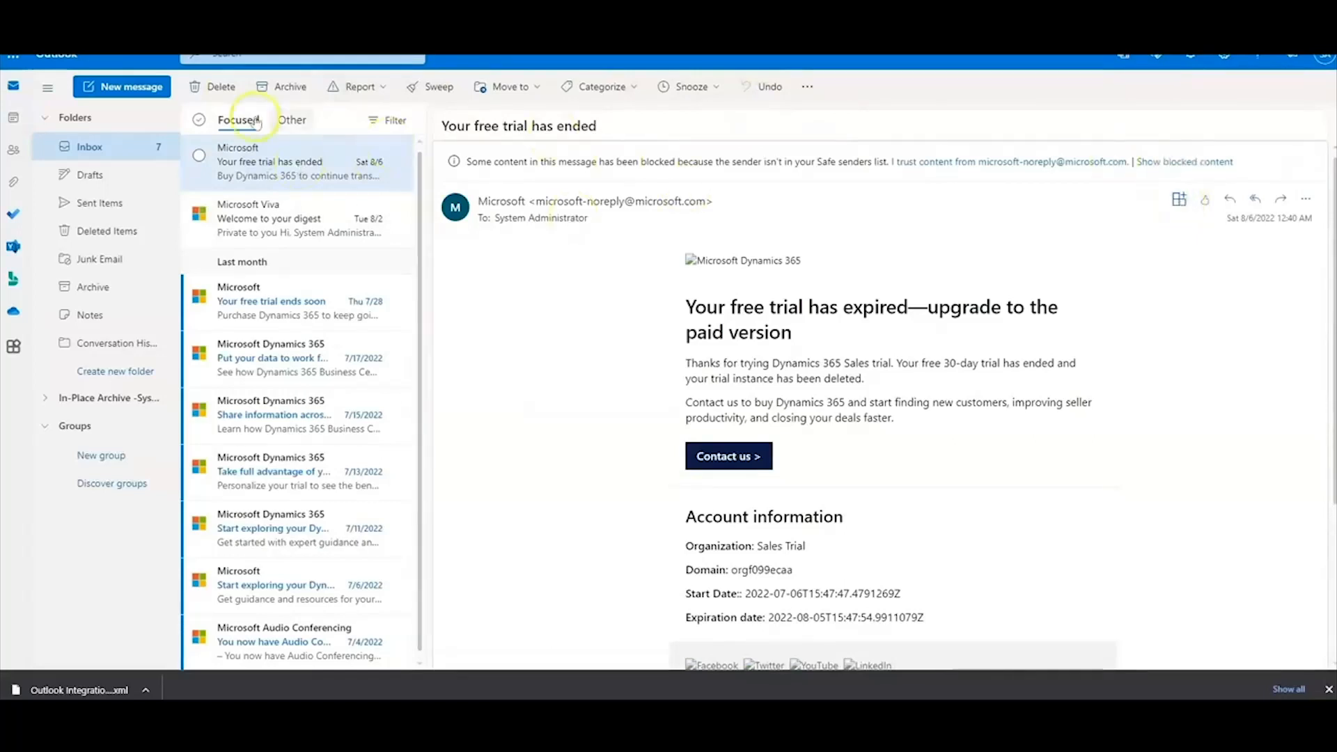
click(126, 89)
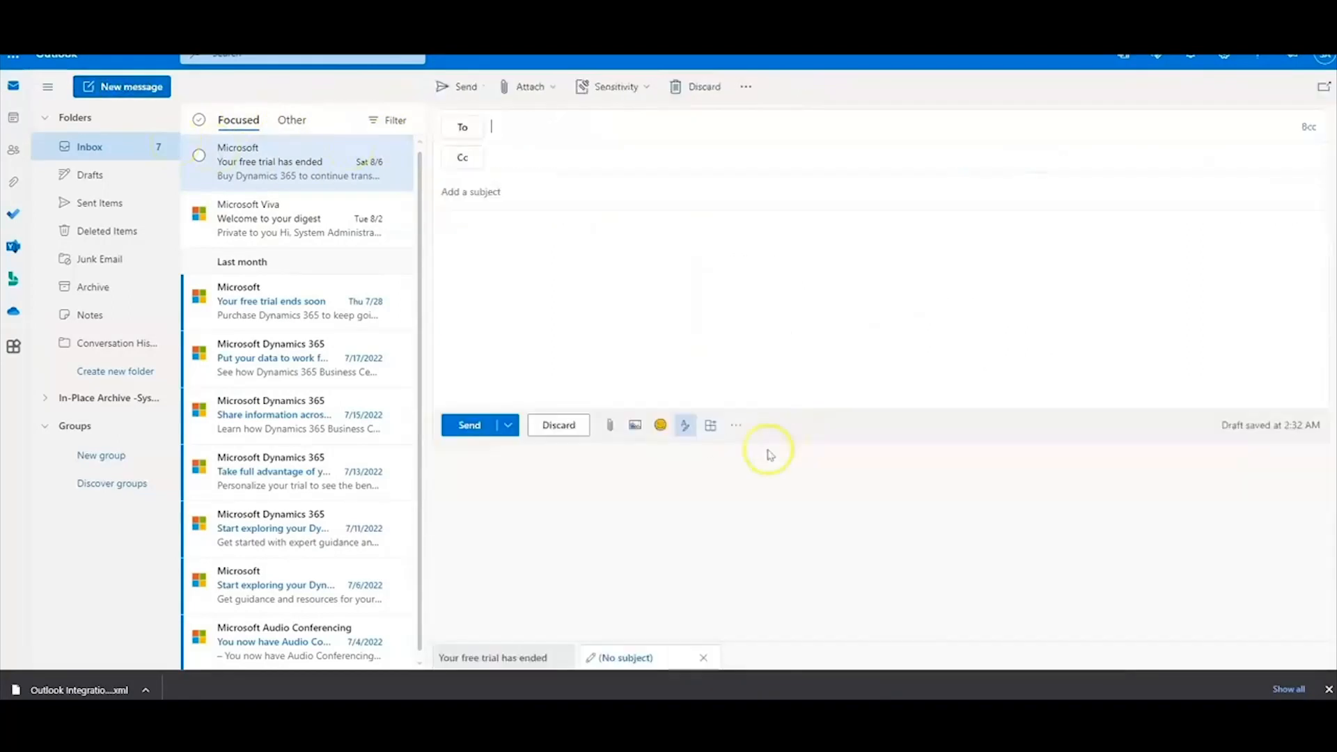
click(711, 425)
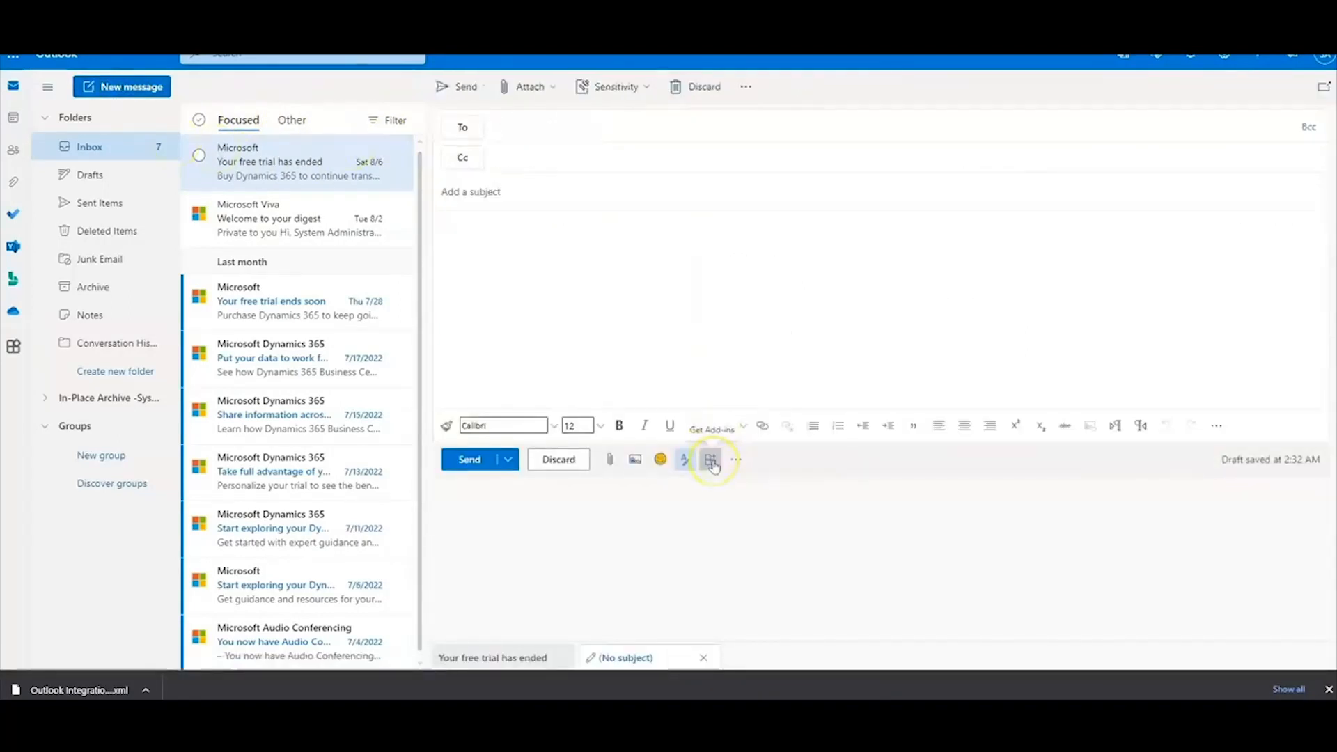
Install the Outlook Integration for Progressus manifest from Downloads as a custom add-in
click(712, 462)
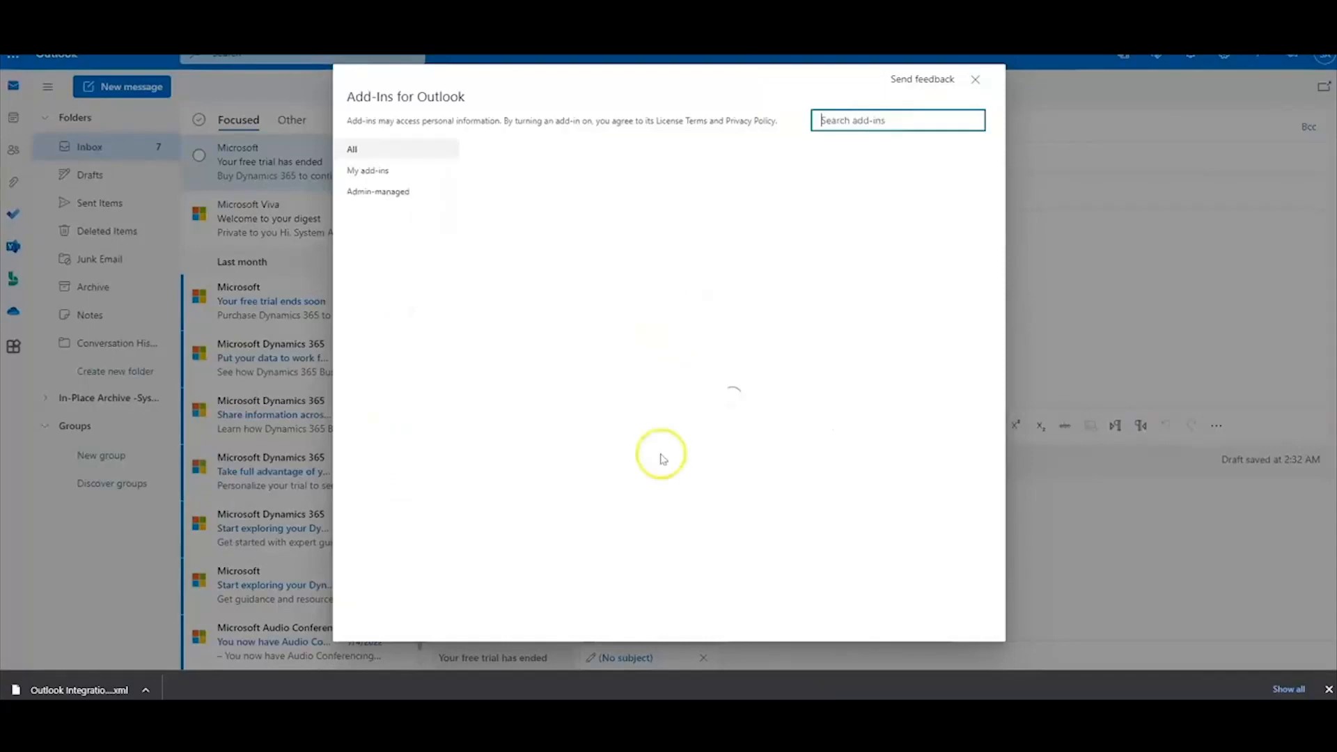
click(369, 197)
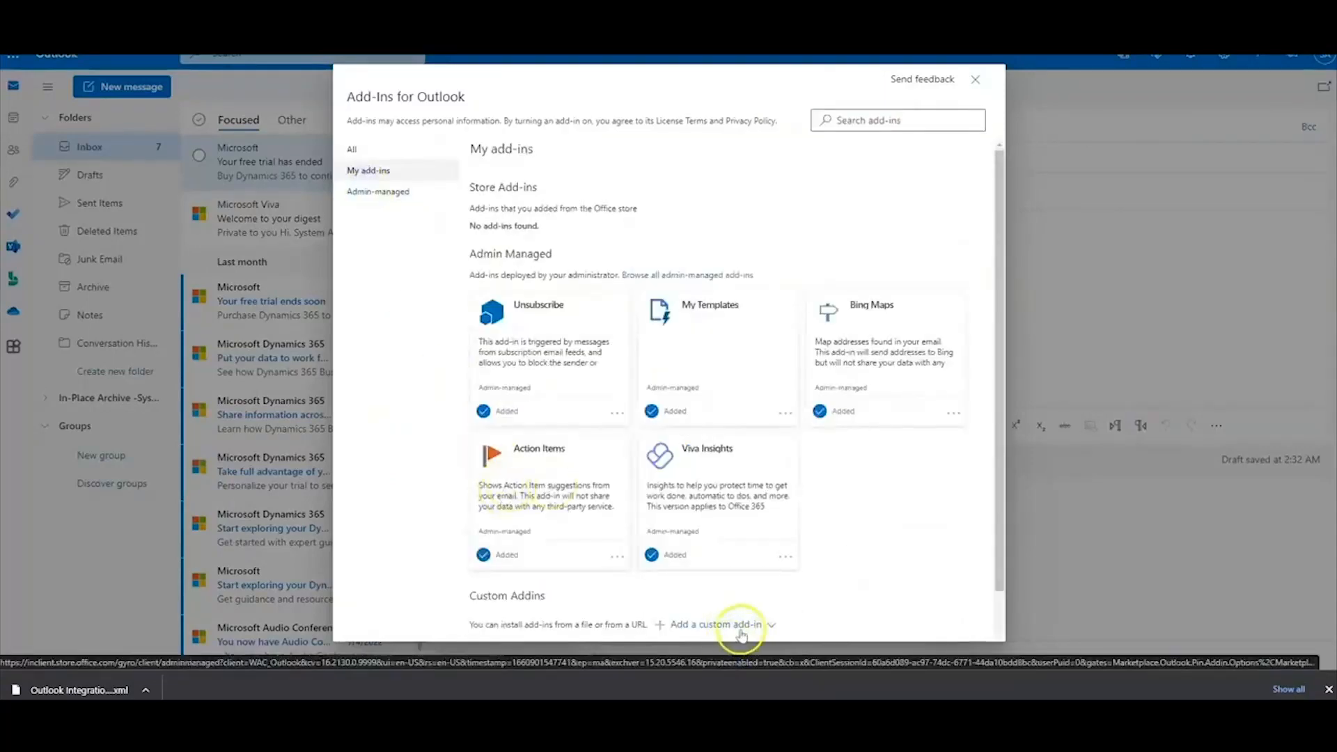
click(761, 625)
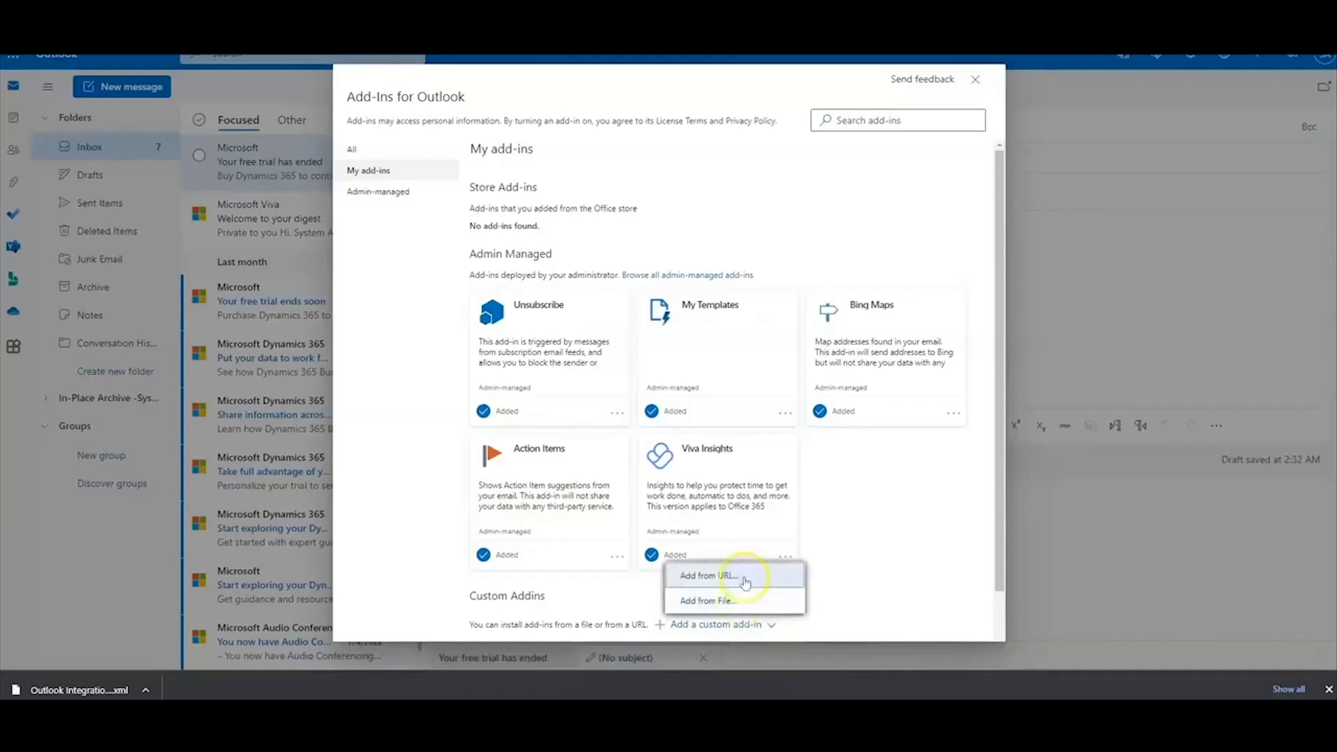
click(728, 602)
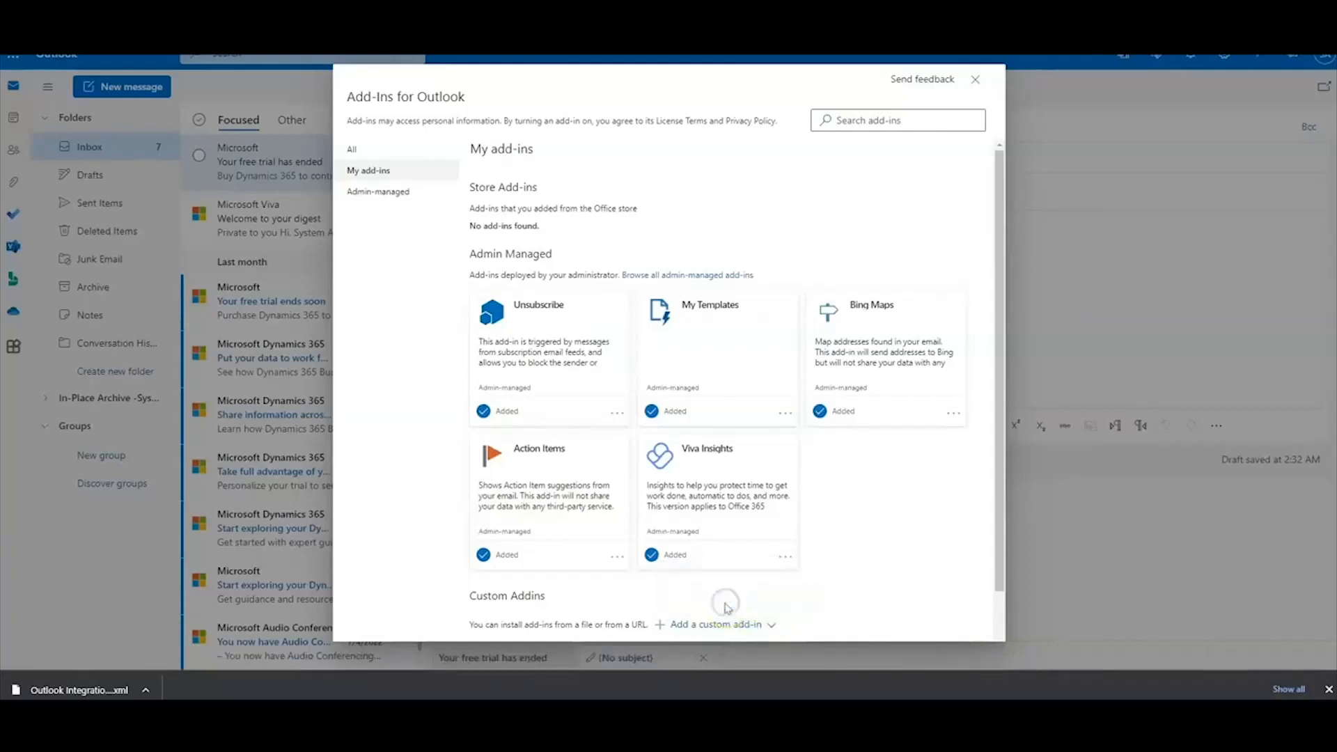
click(85, 128)
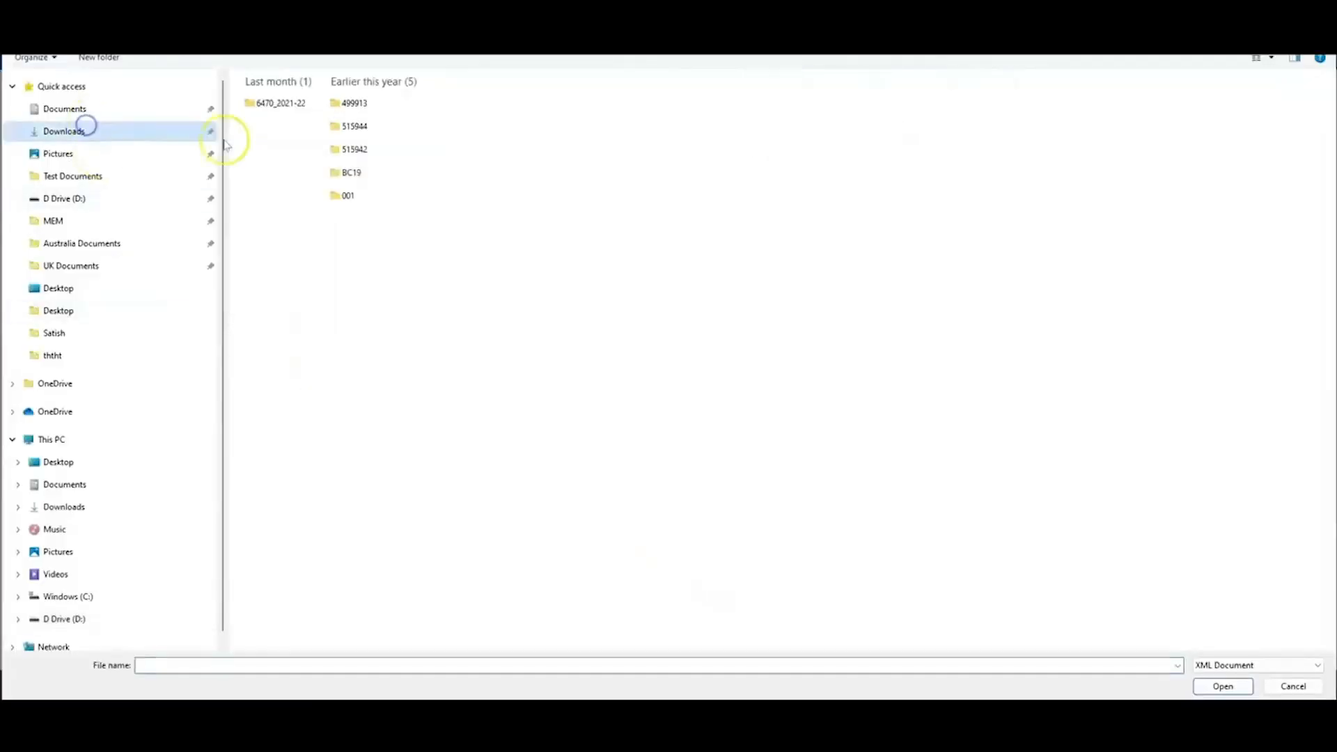
click(299, 105)
click(1214, 686)
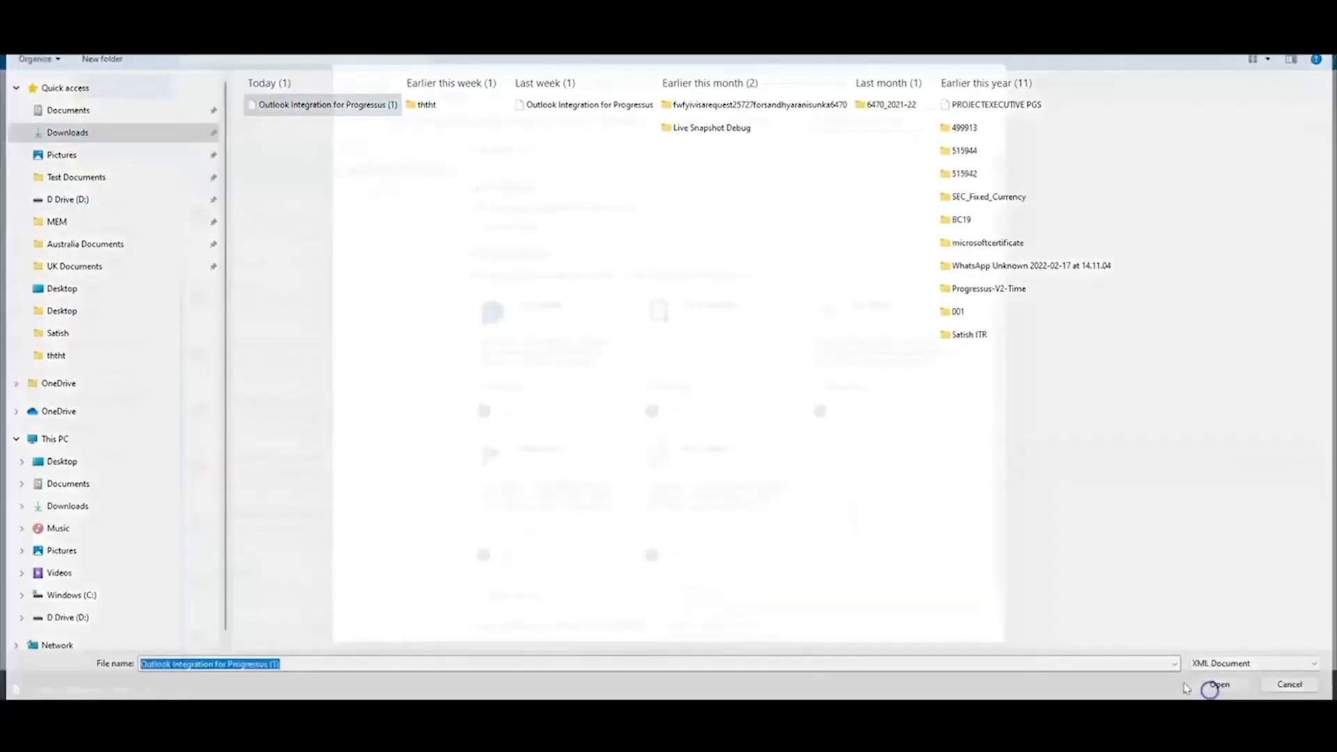
click(635, 221)
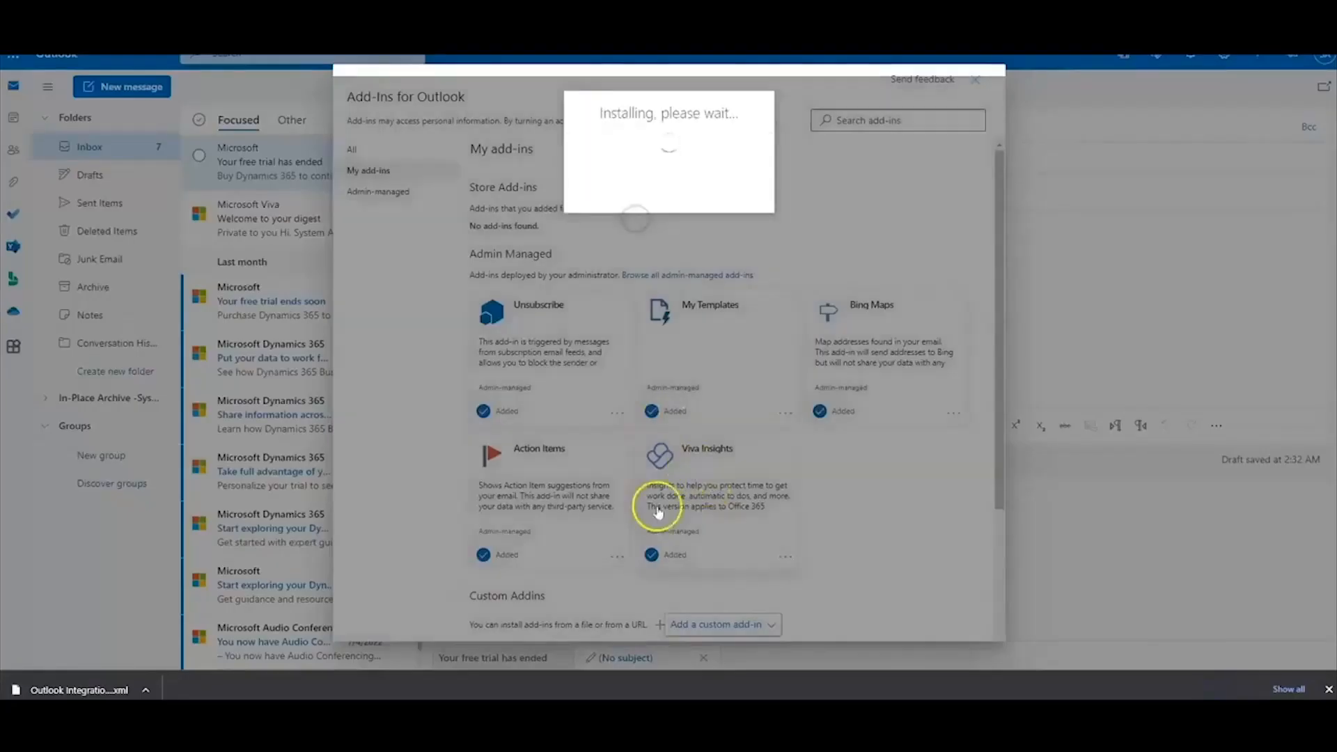
Review the installed Business Central add-in, close the add-ins window and discard the draft
scroll(654, 502, down, 3)
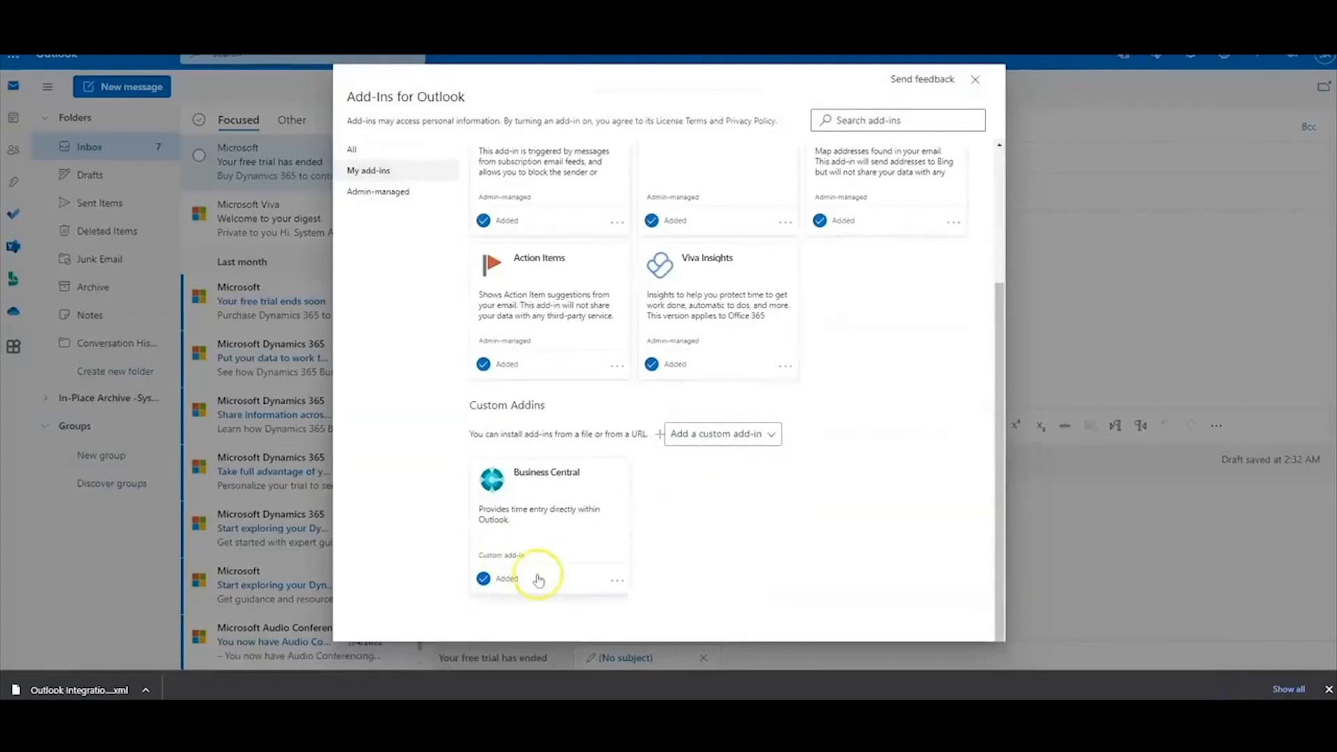
click(617, 581)
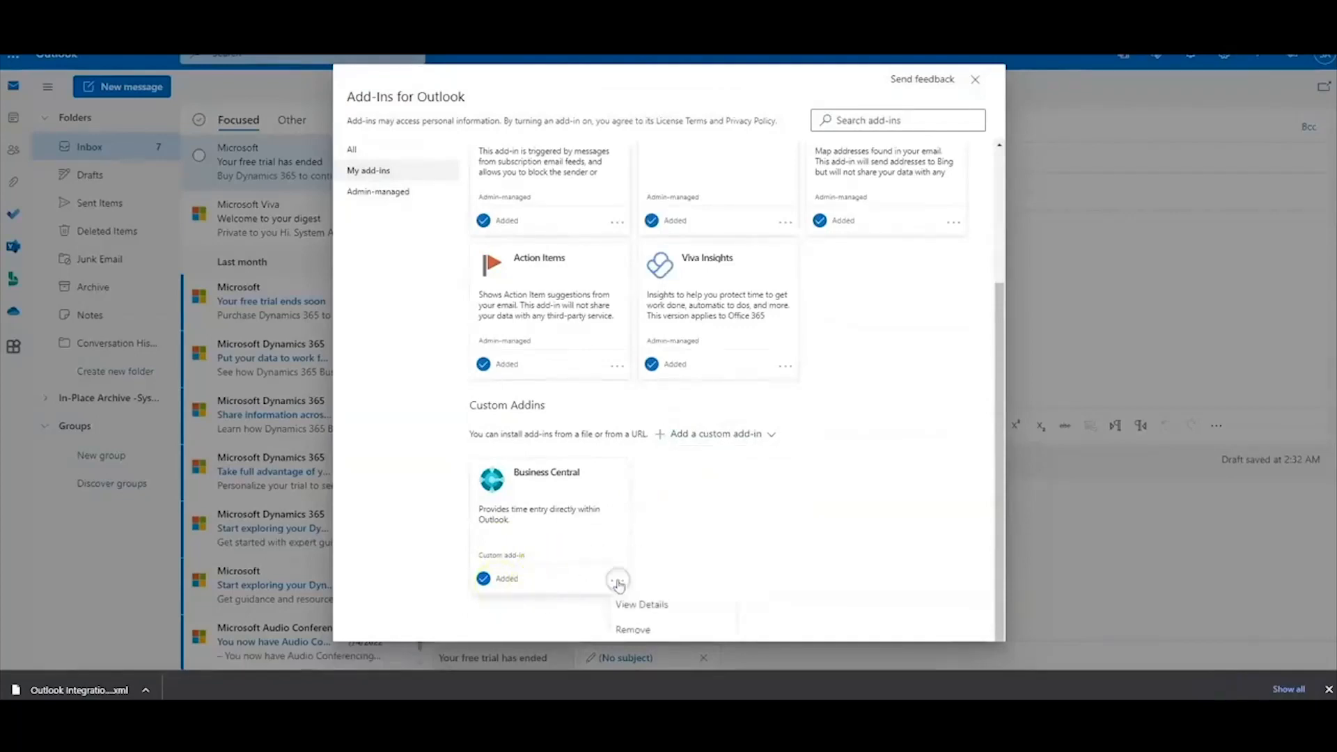
click(761, 547)
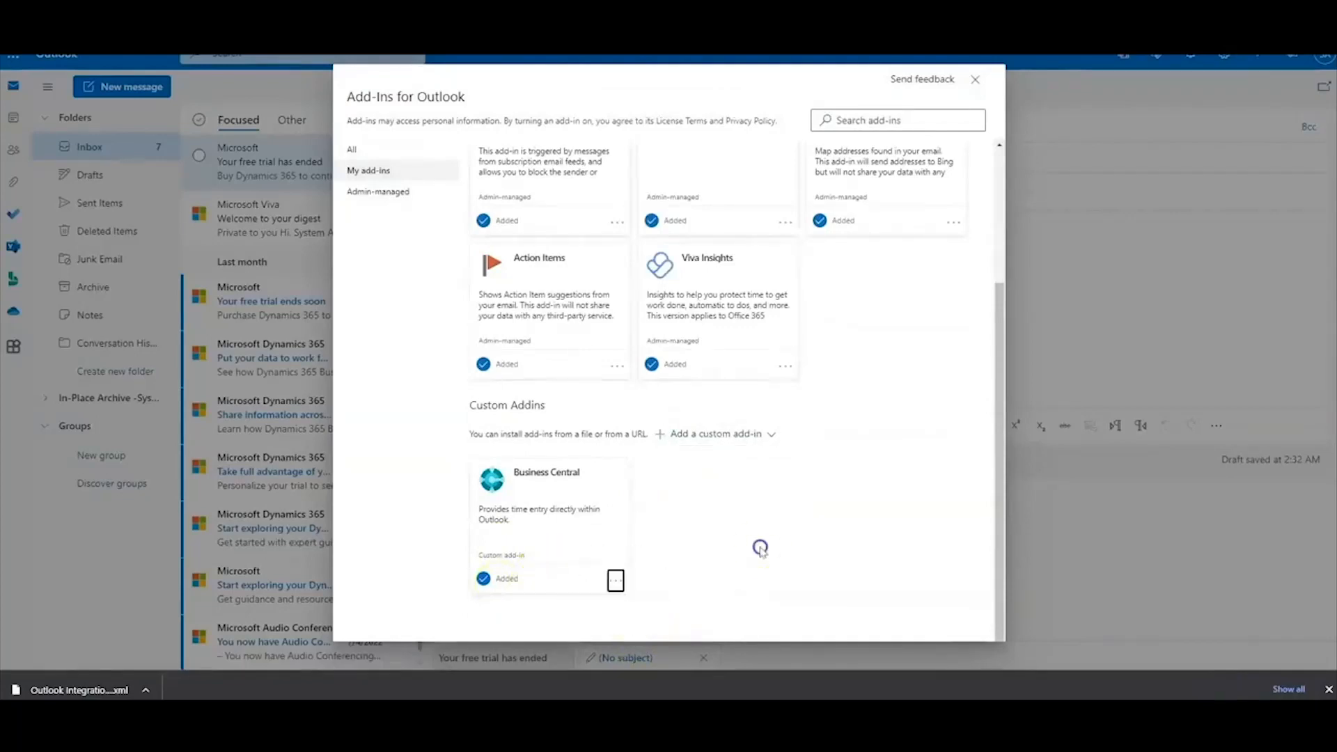
scroll(542, 466, up, 5)
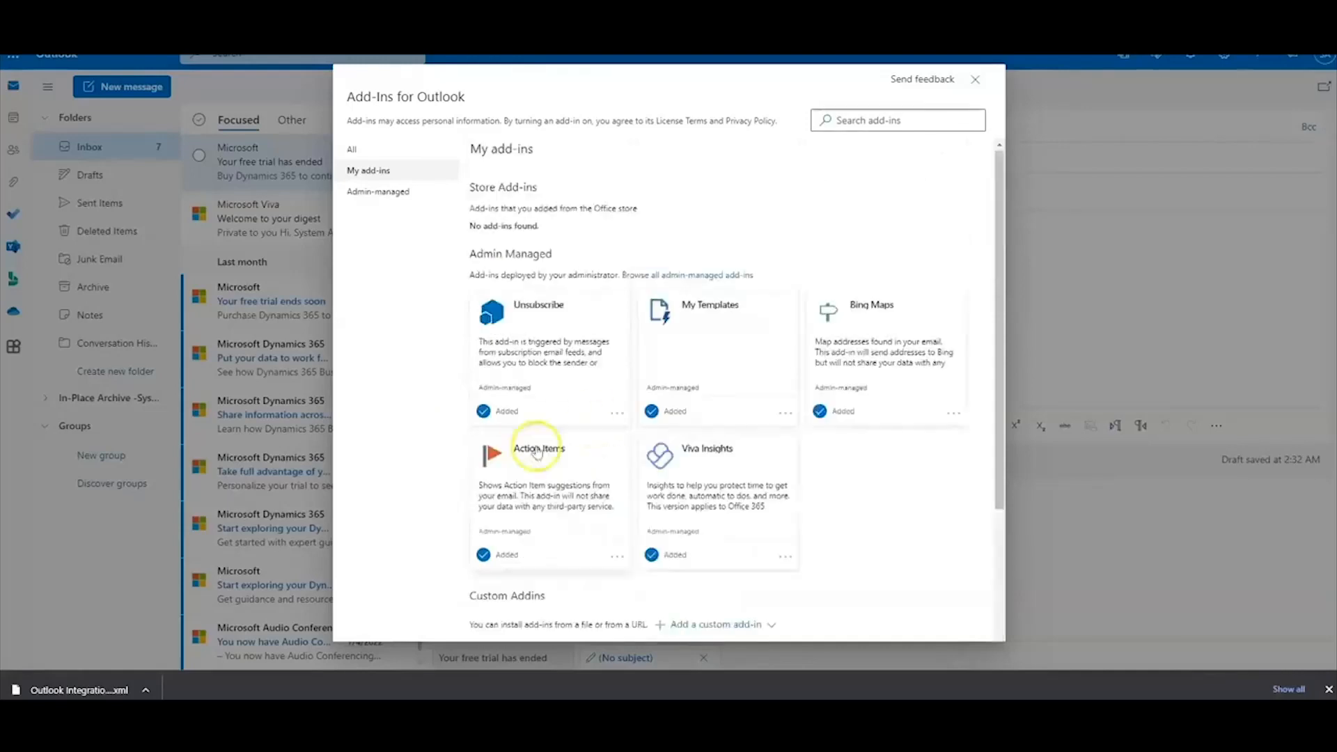
click(976, 80)
click(687, 89)
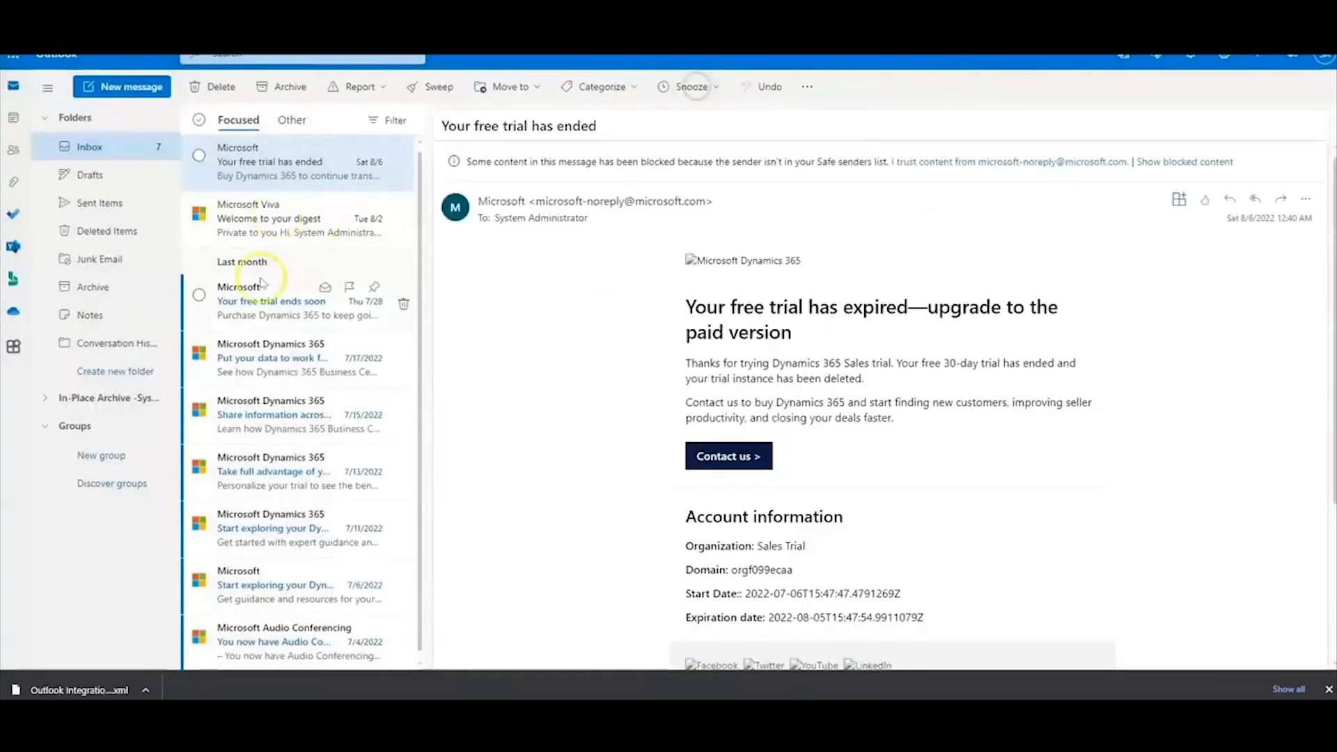
Open the Microsoft Viva 'Welcome to your digest' email and launch Business Central from More actions
click(292, 219)
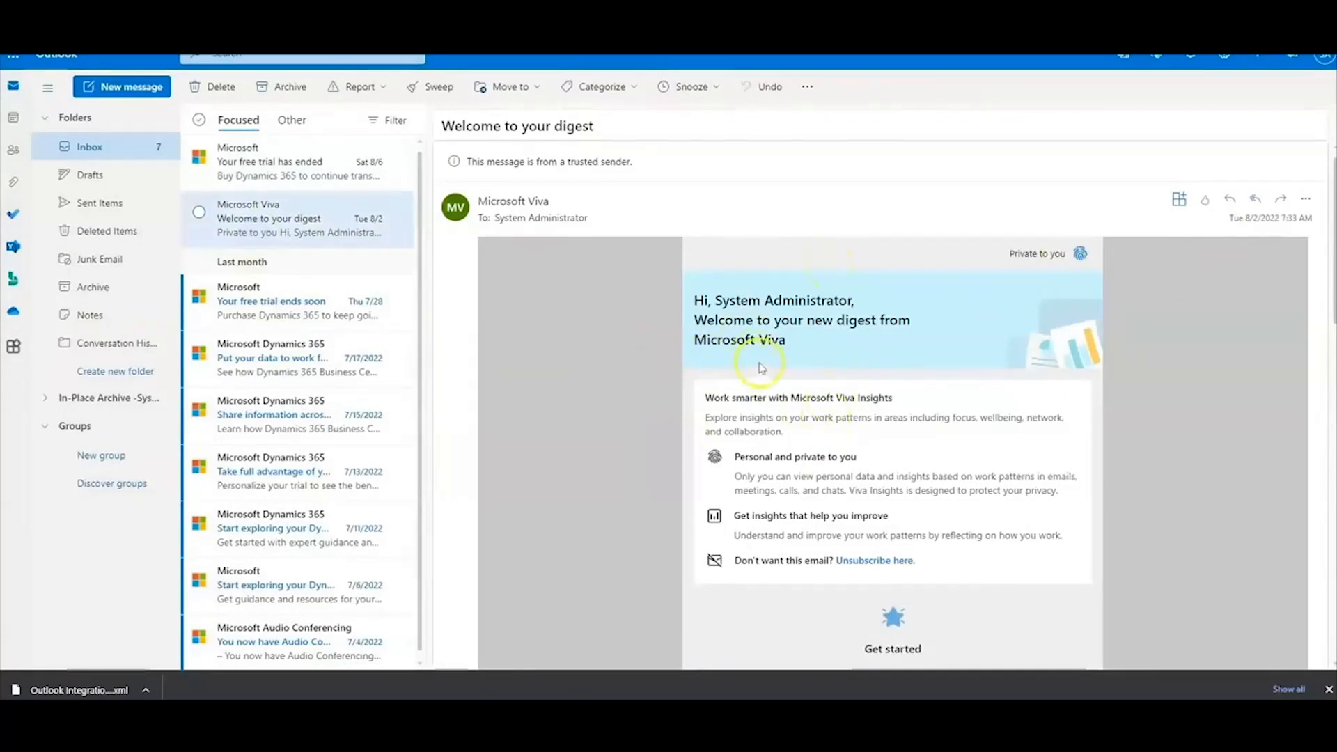
click(1303, 203)
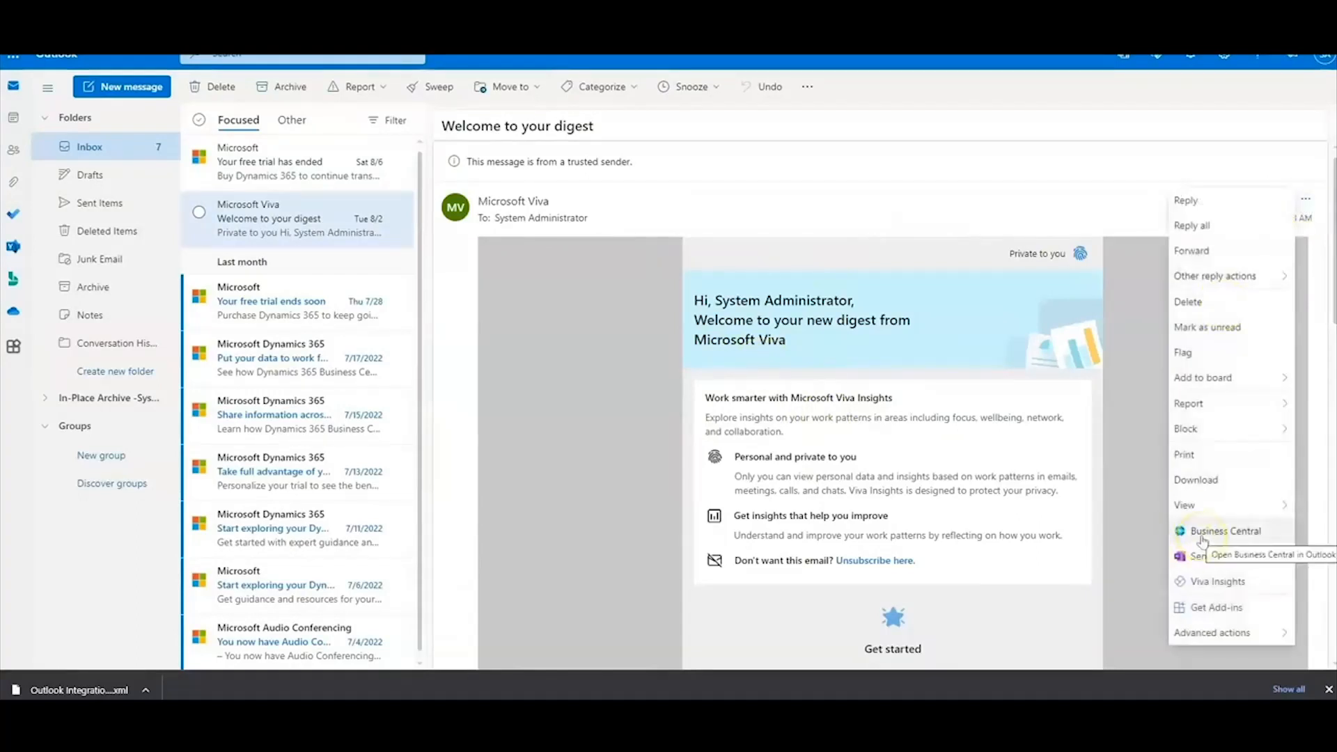
click(1203, 537)
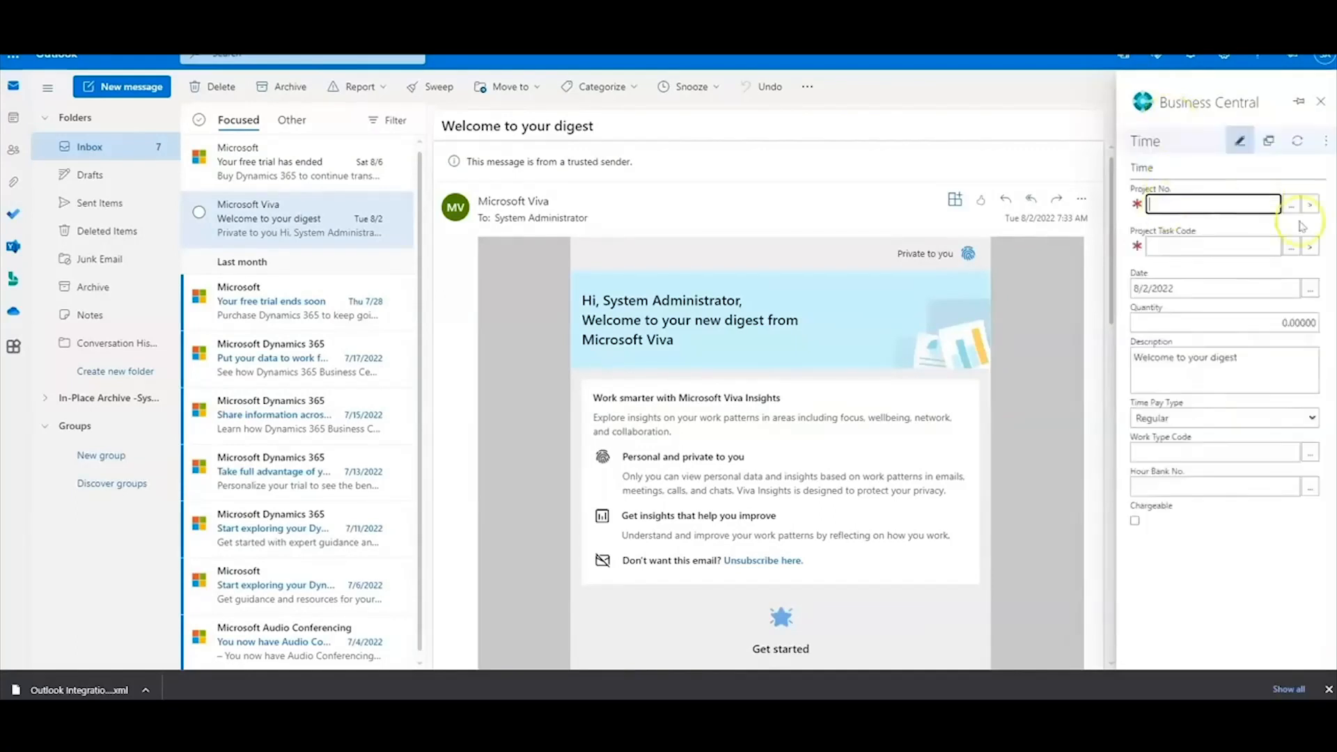
Fill the time entry with project PGS 002, task 10140 and quantity 4
click(1292, 205)
click(1214, 218)
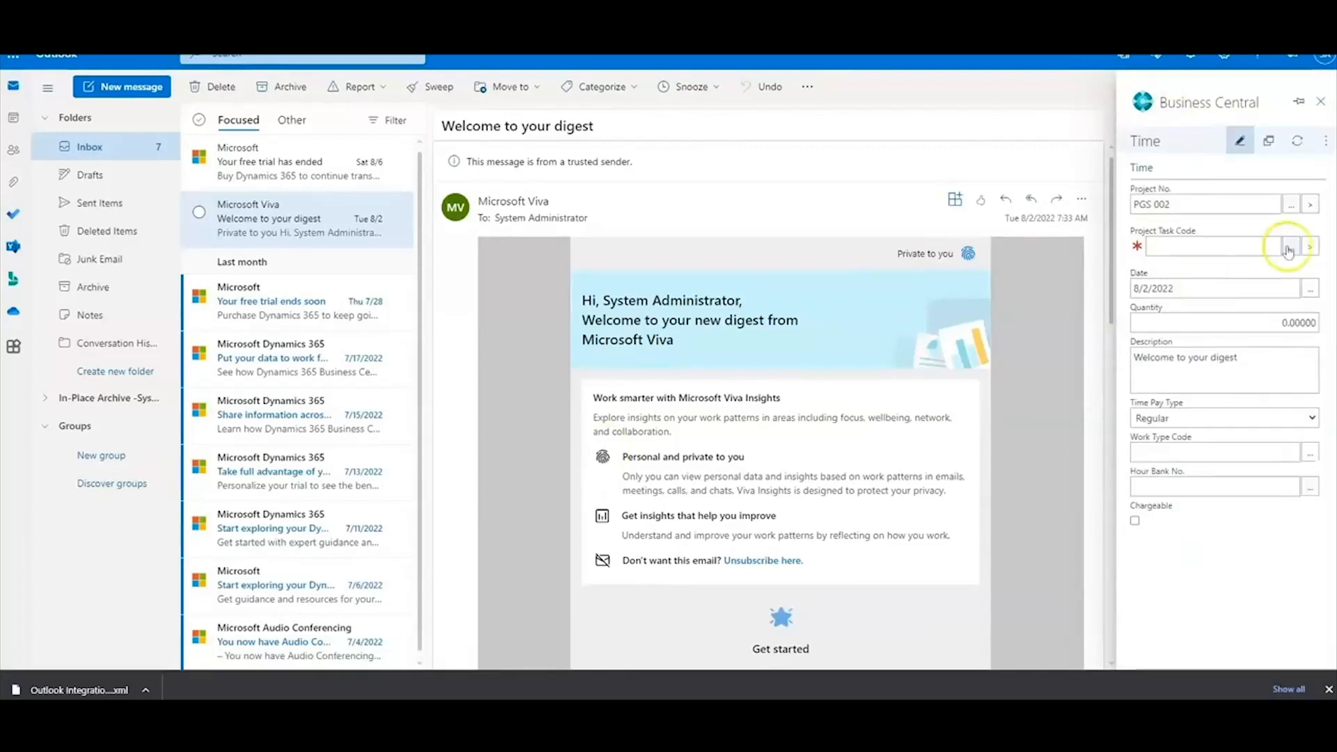
click(1290, 247)
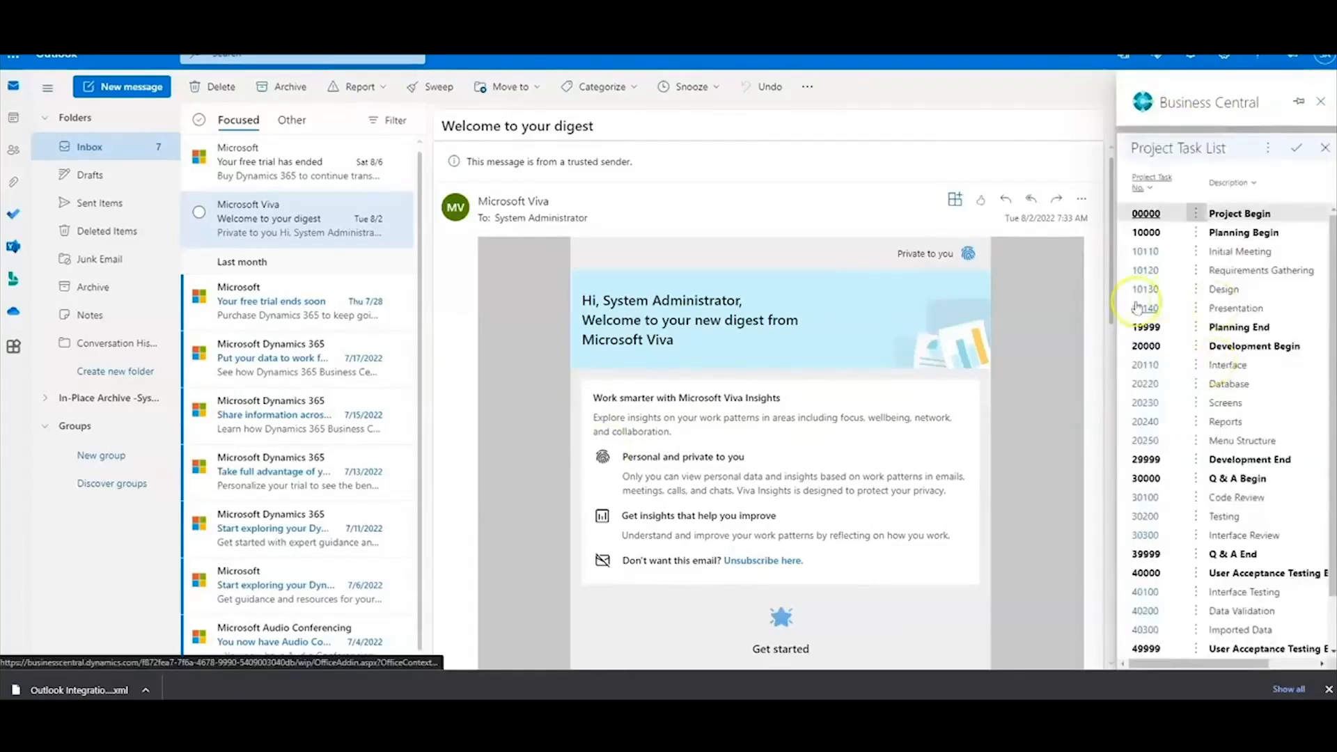
click(1226, 366)
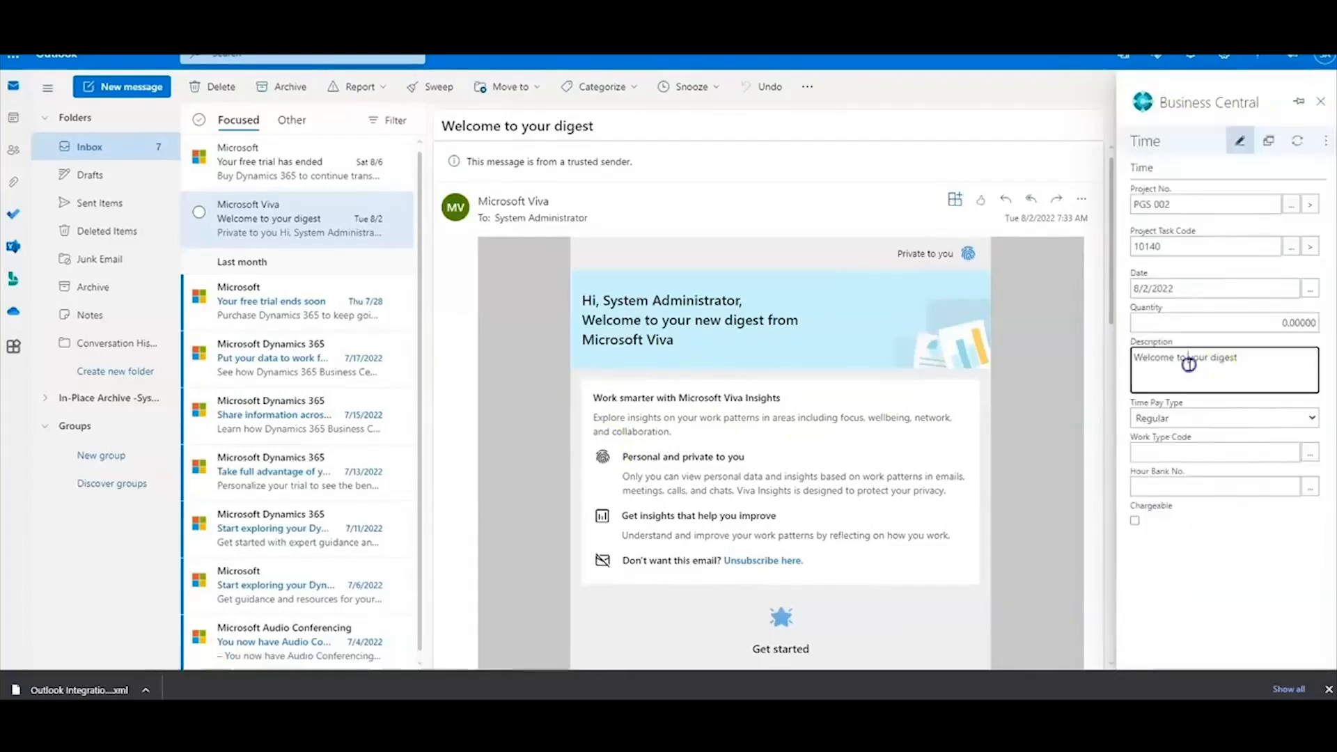
drag(1238, 358, 1126, 354)
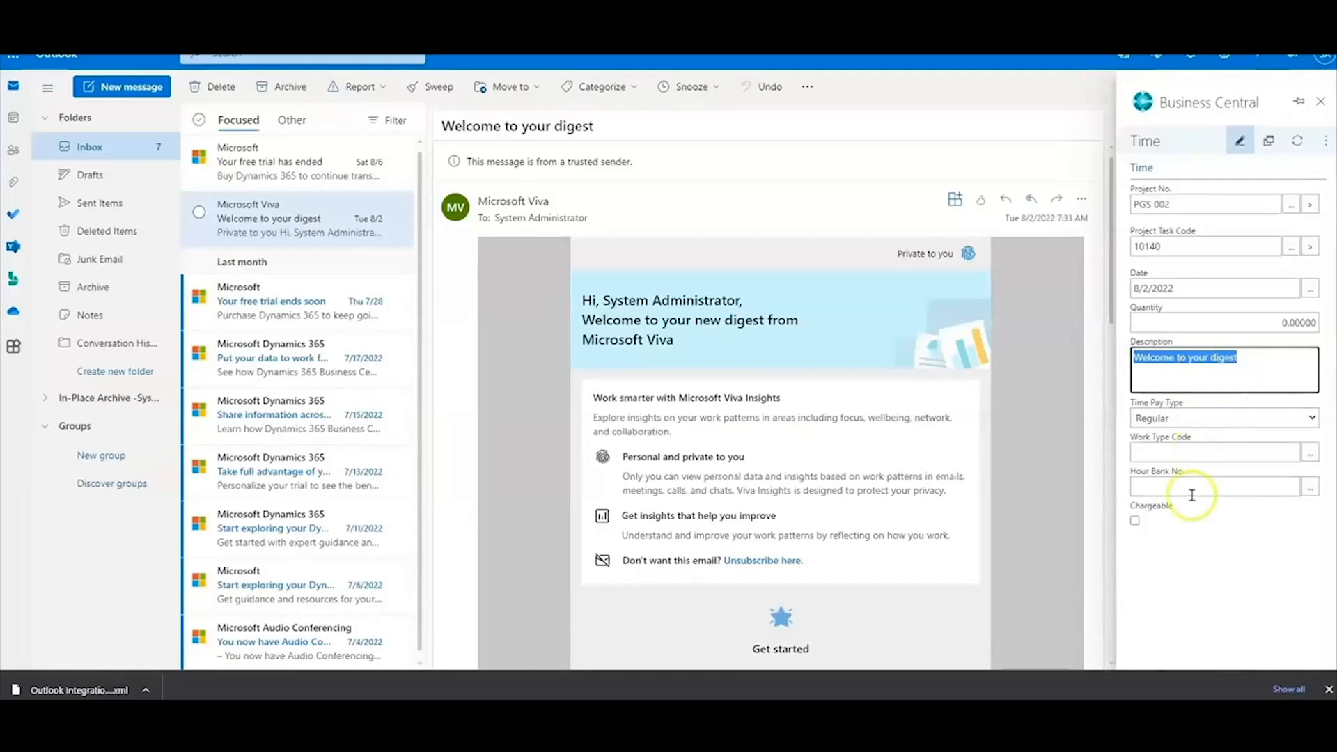
click(1225, 323)
text(4)
key(Tab)
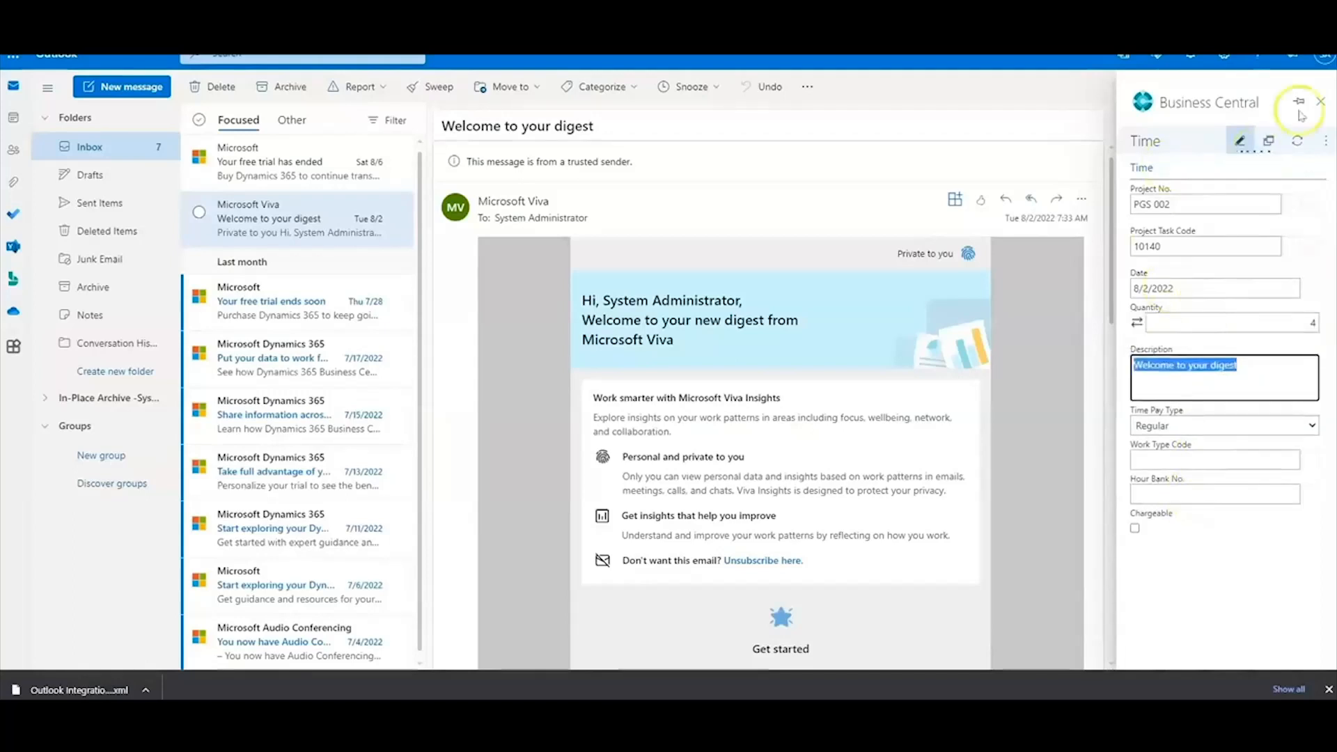
Mark the entry chargeable, check the Change Company options, and close the Business Central pane
click(1136, 528)
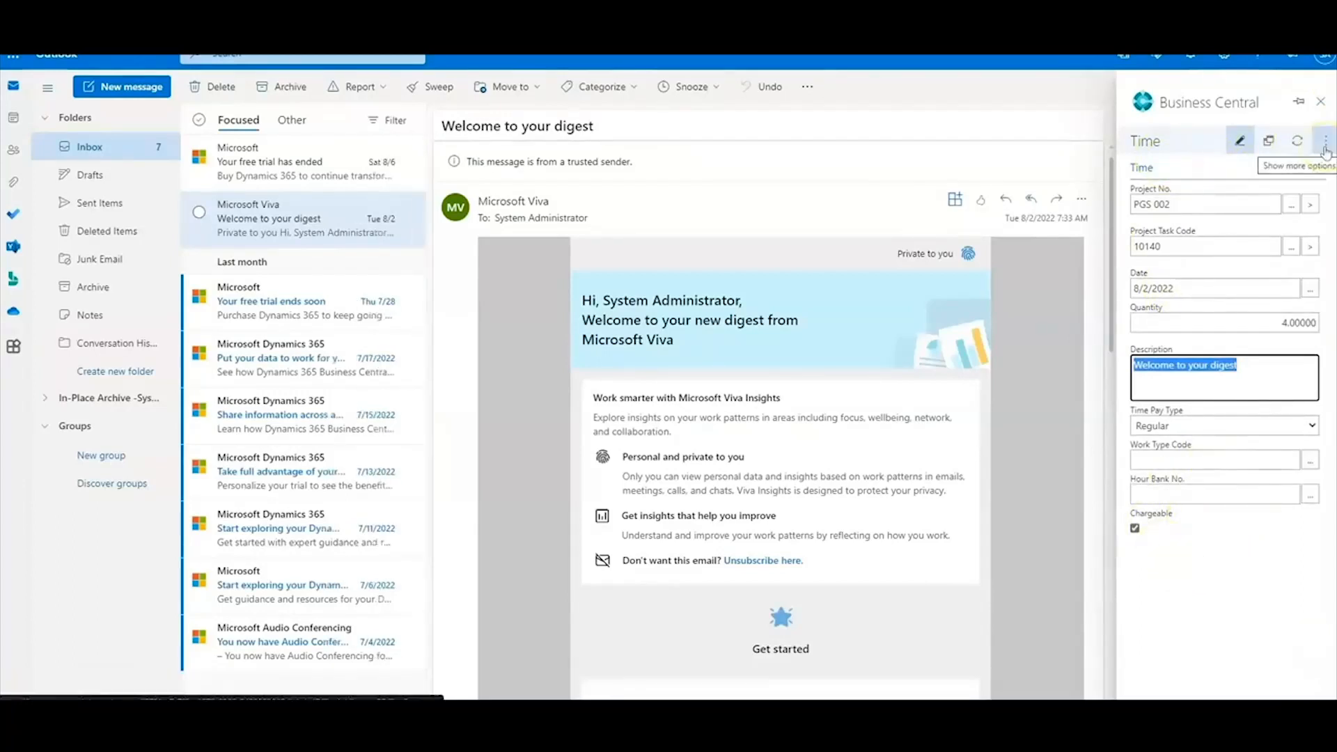
click(1326, 143)
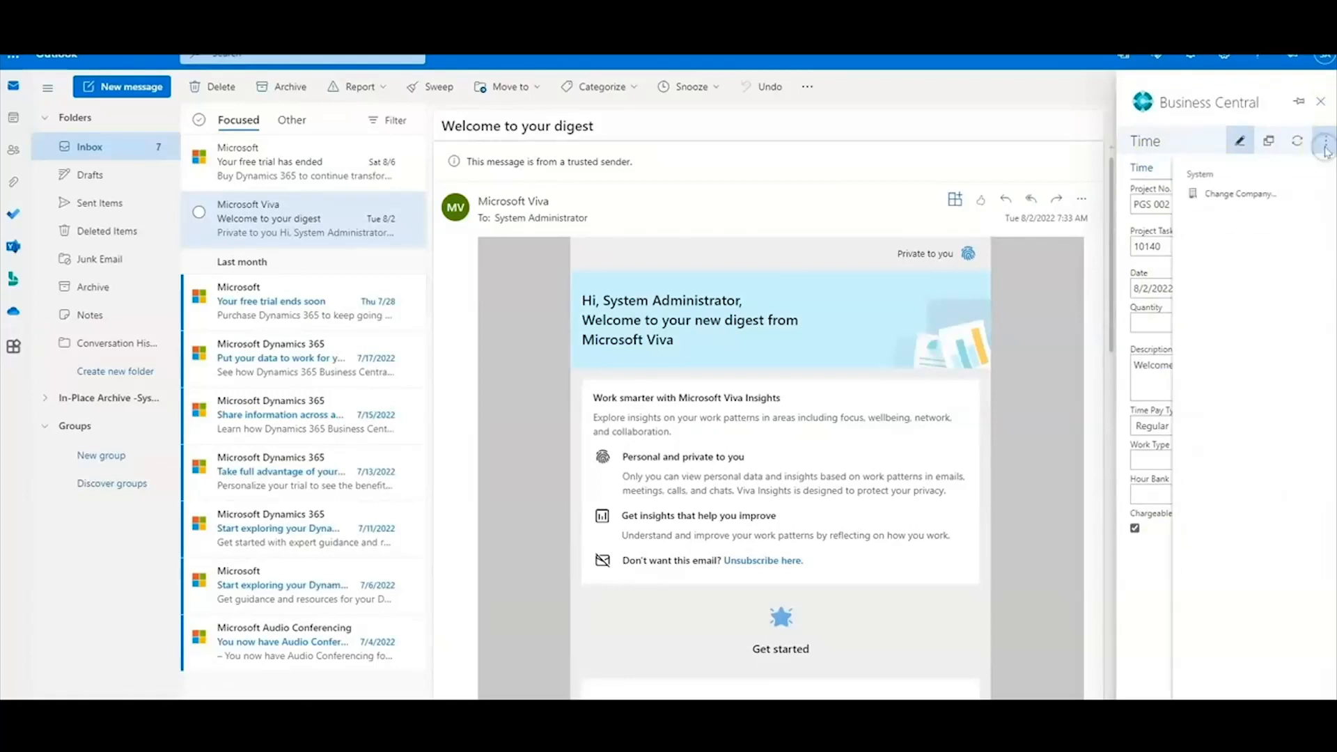
click(1240, 196)
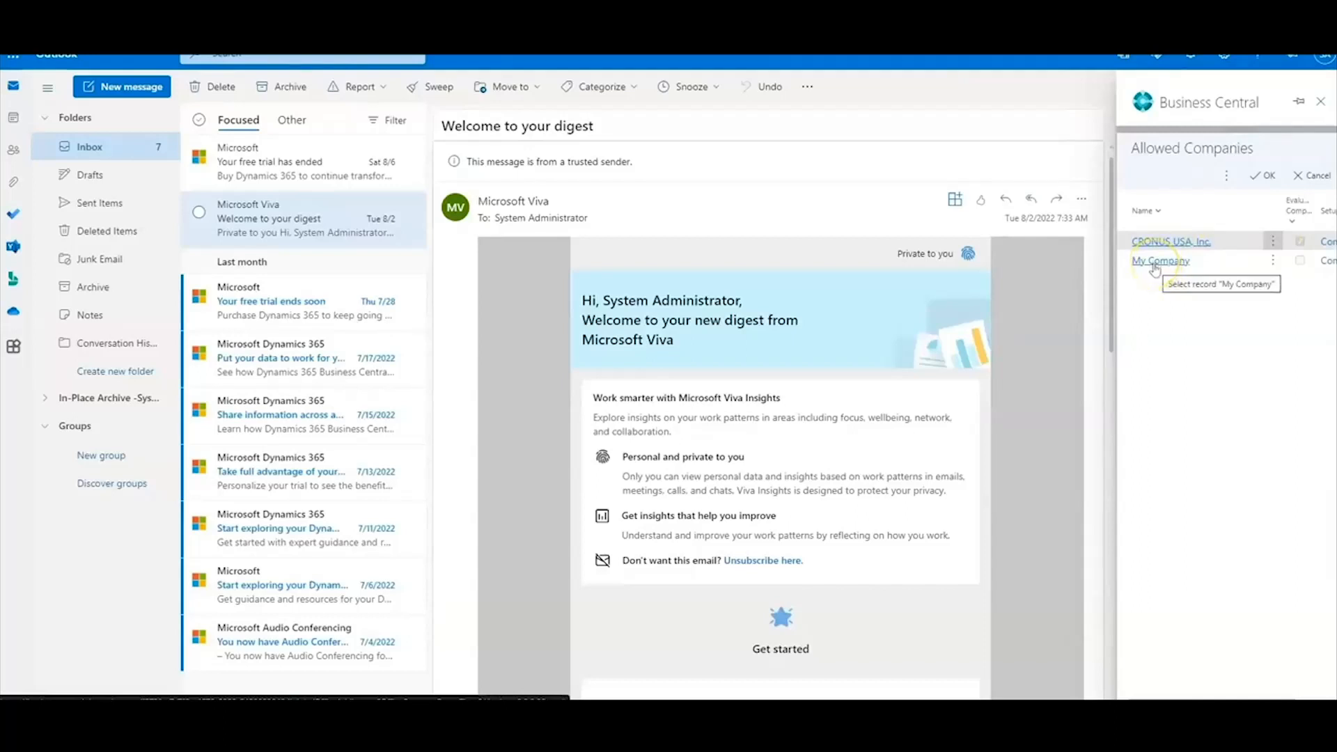
click(1321, 101)
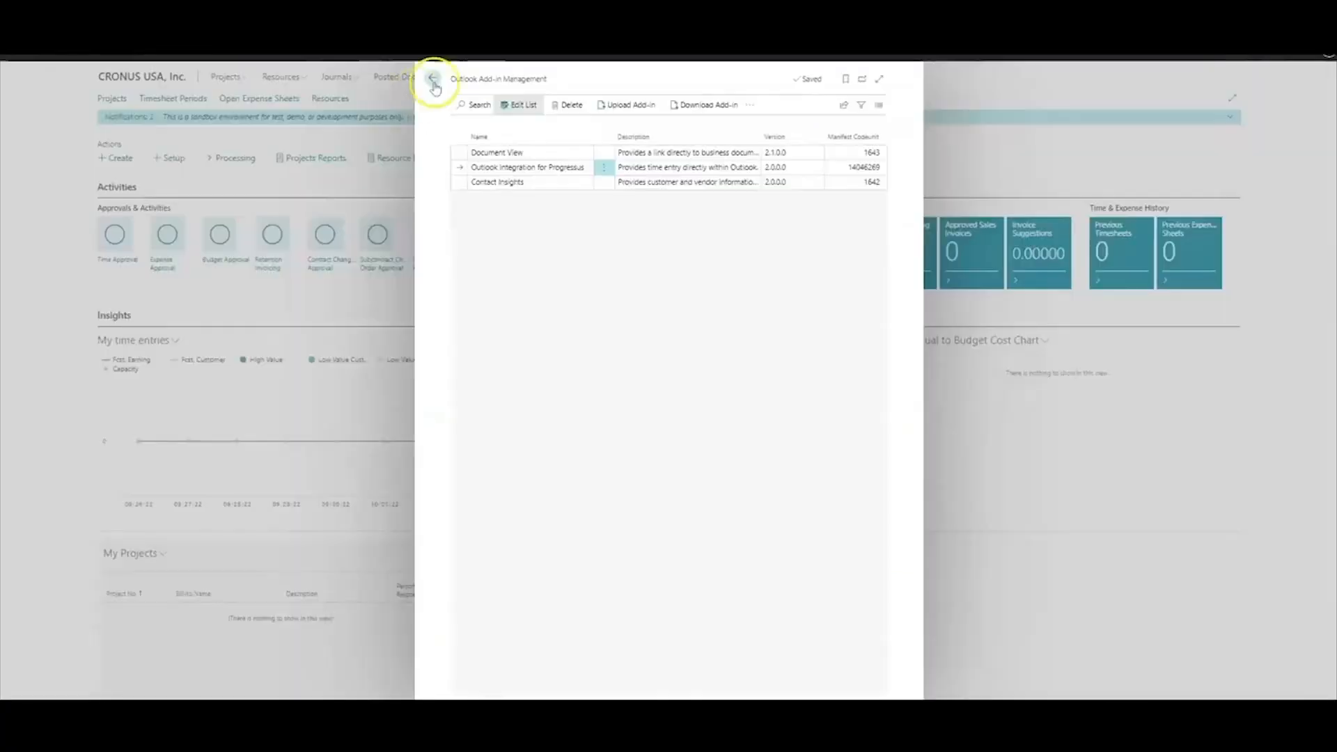
From Resources, select SAL EX WK and open its Timesheet Entry action
click(433, 82)
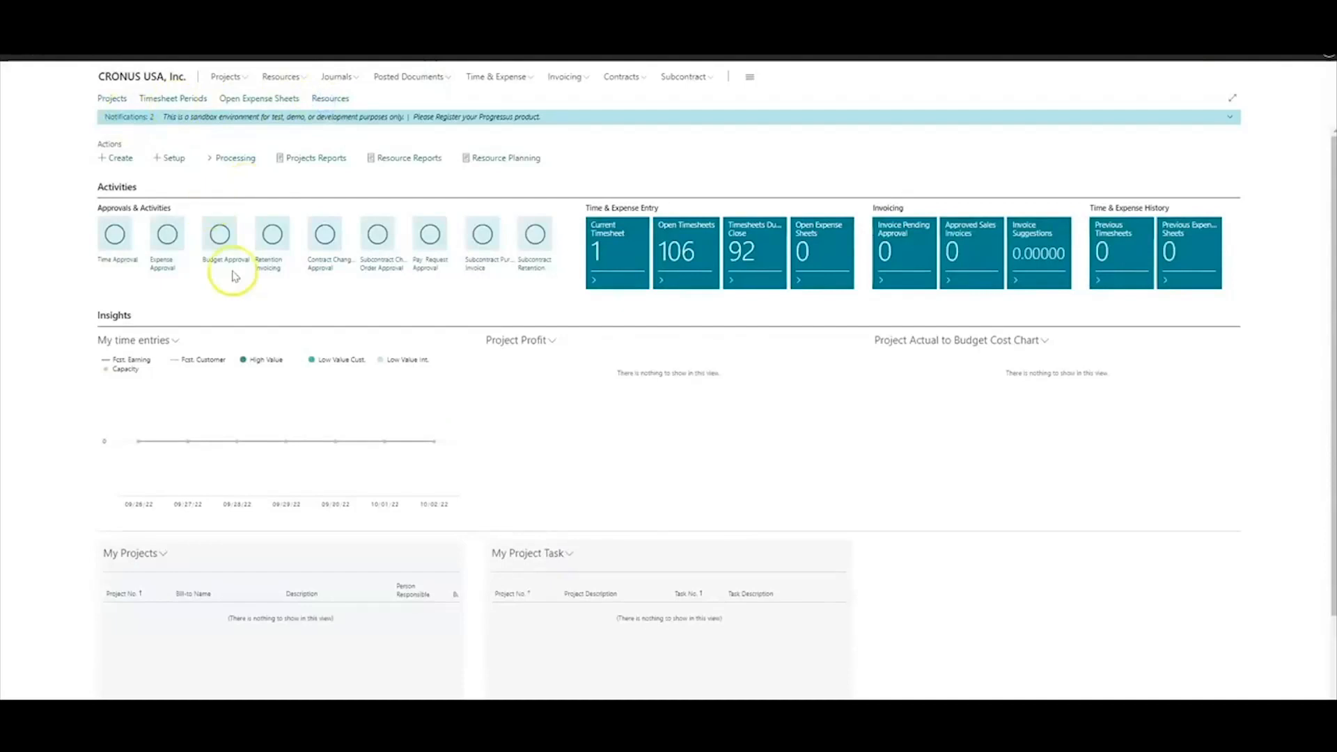
click(233, 273)
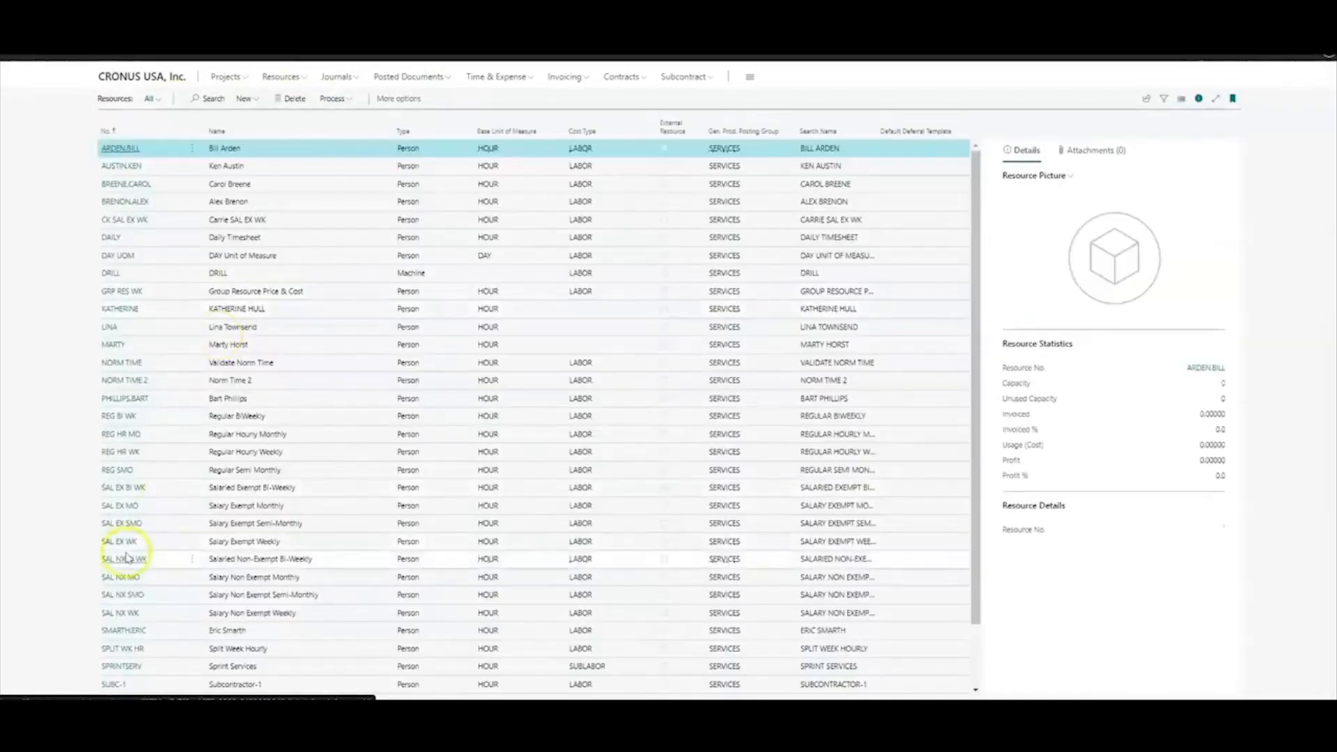
click(141, 540)
click(394, 102)
click(394, 102)
mouse_move(401, 138)
Open the Week 32 timesheet starting 8/1/2022 and verify 4 hours for PGS 002 on 08/02/22
scroll(110, 500, down, 10)
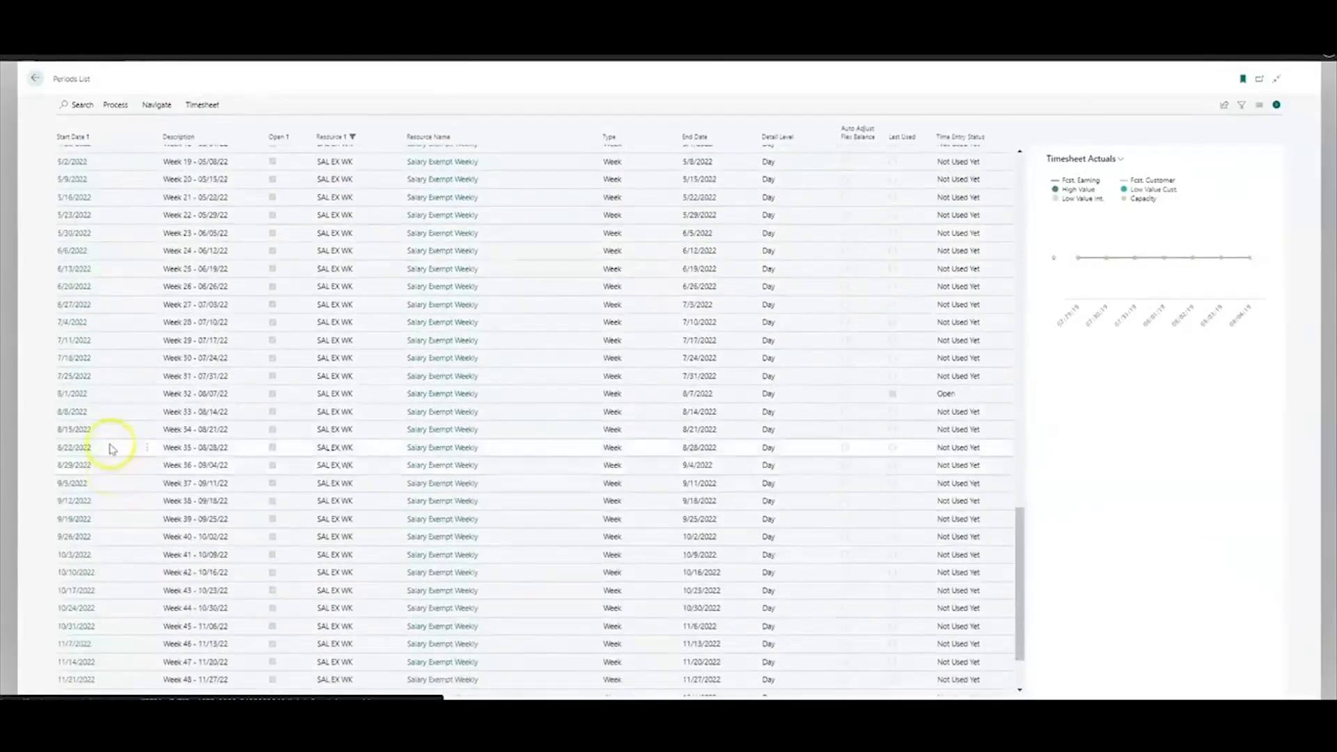
click(98, 393)
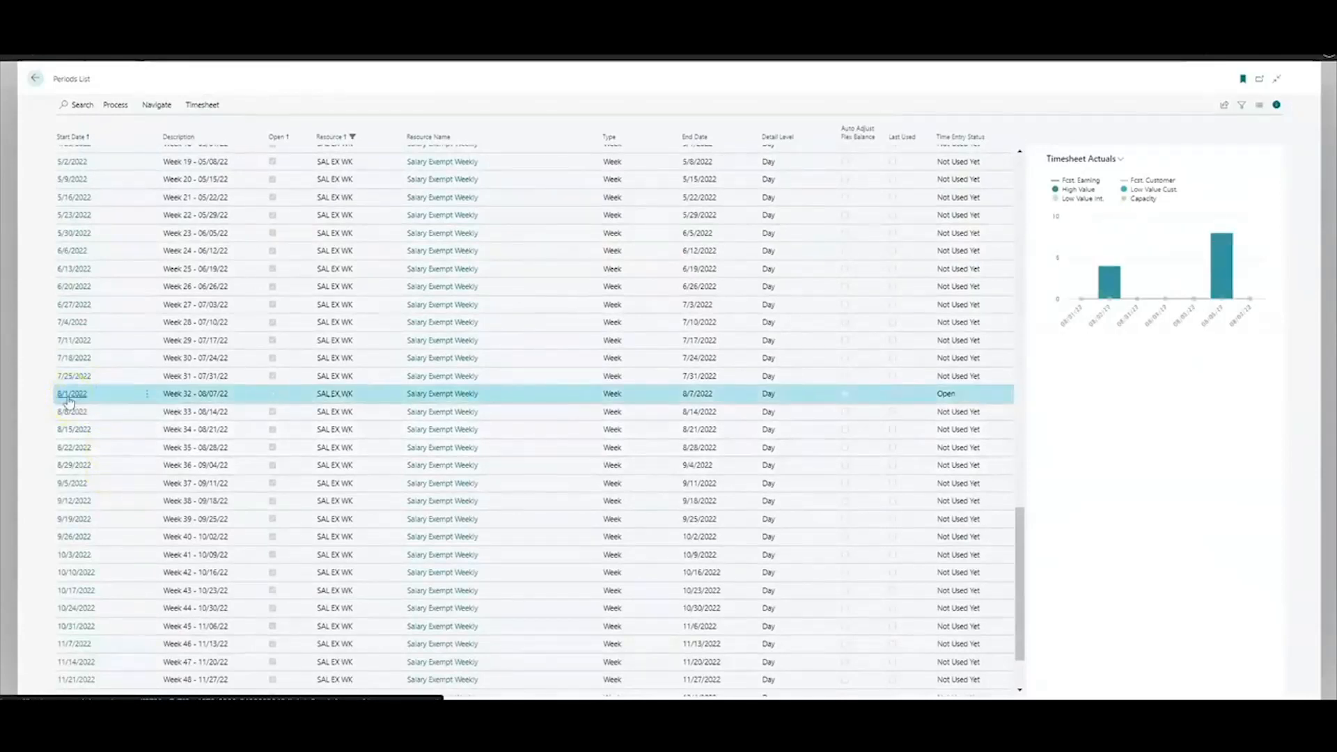
click(68, 394)
click(846, 300)
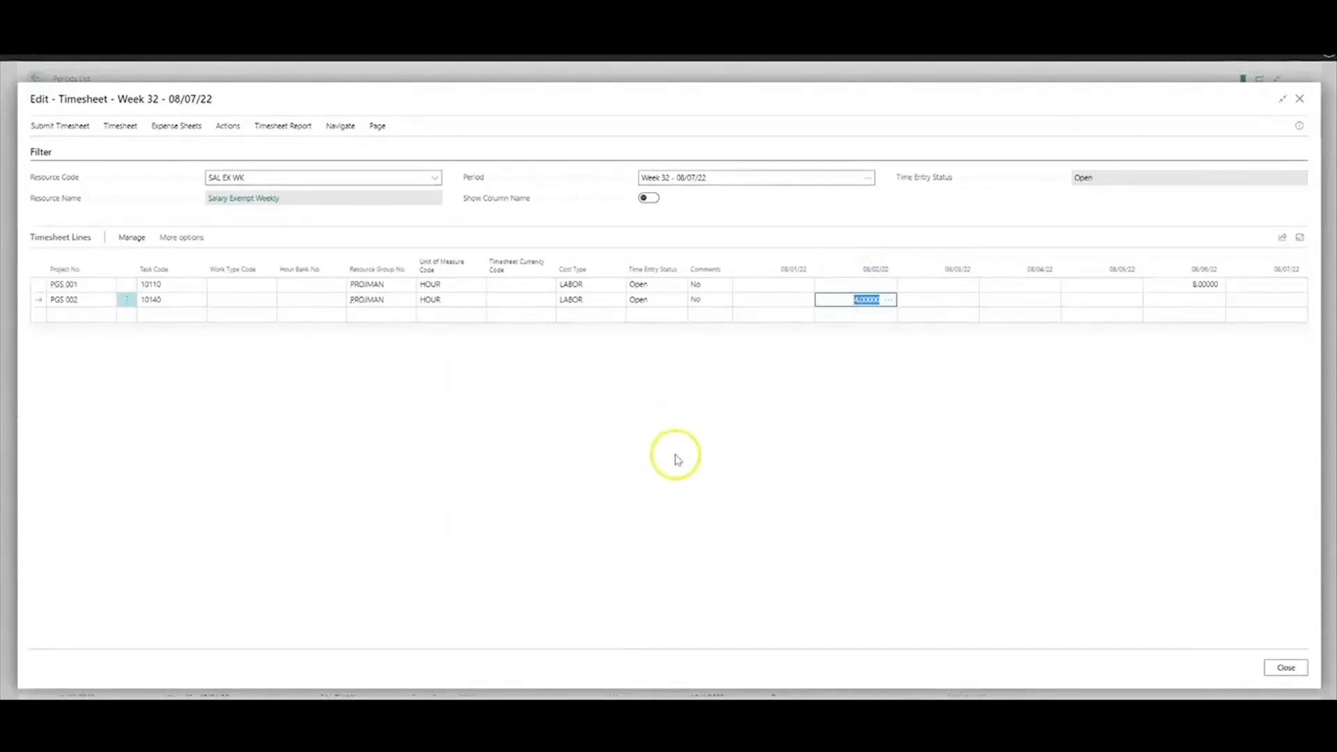